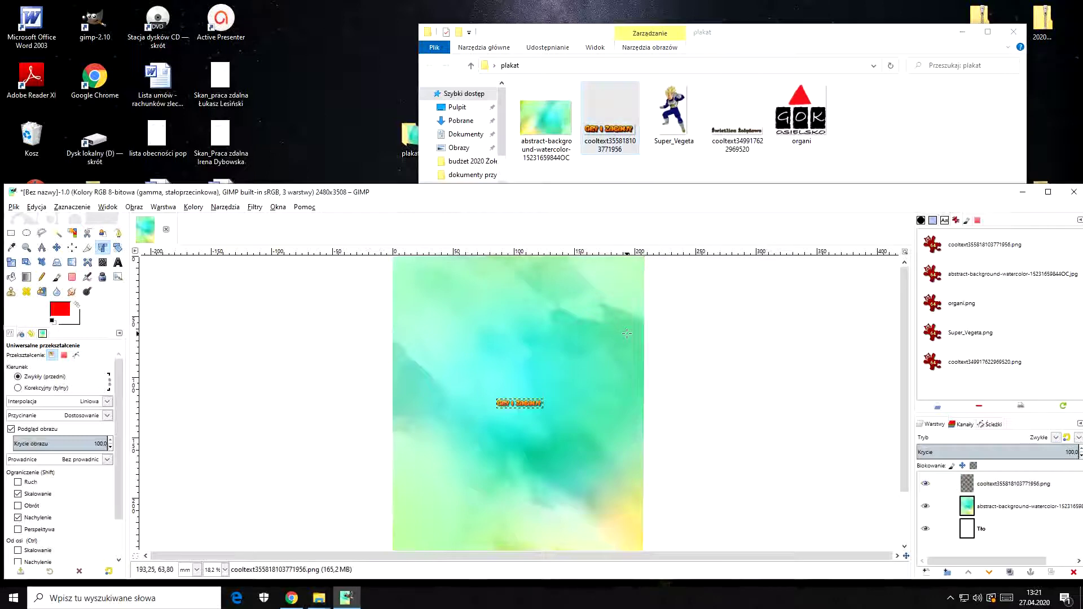
Maximize the poster's GIMP window and start the Unified Transform on the small GRY I ZABAWY title layer
{"action": "left_click", "coordinate": [974, 35]}
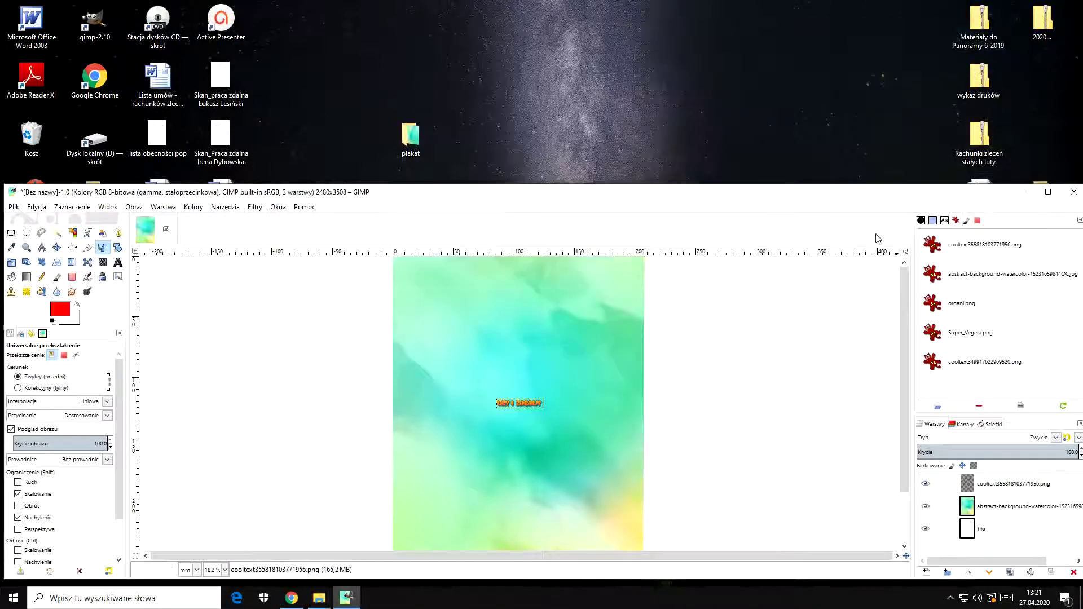
{"action": "left_click", "coordinate": [1047, 192]}
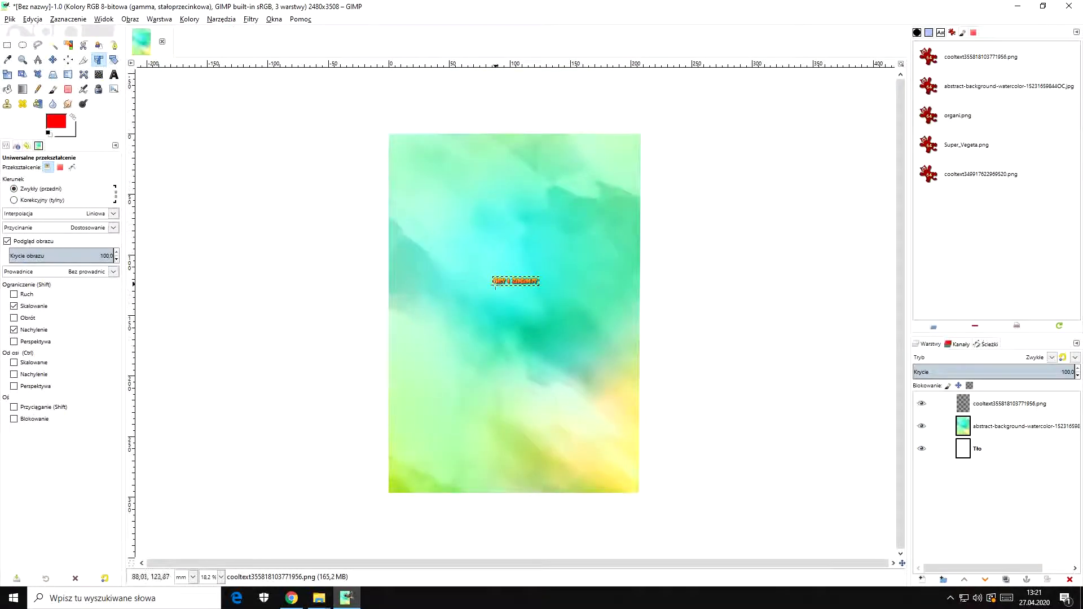
{"action": "left_click", "coordinate": [506, 277]}
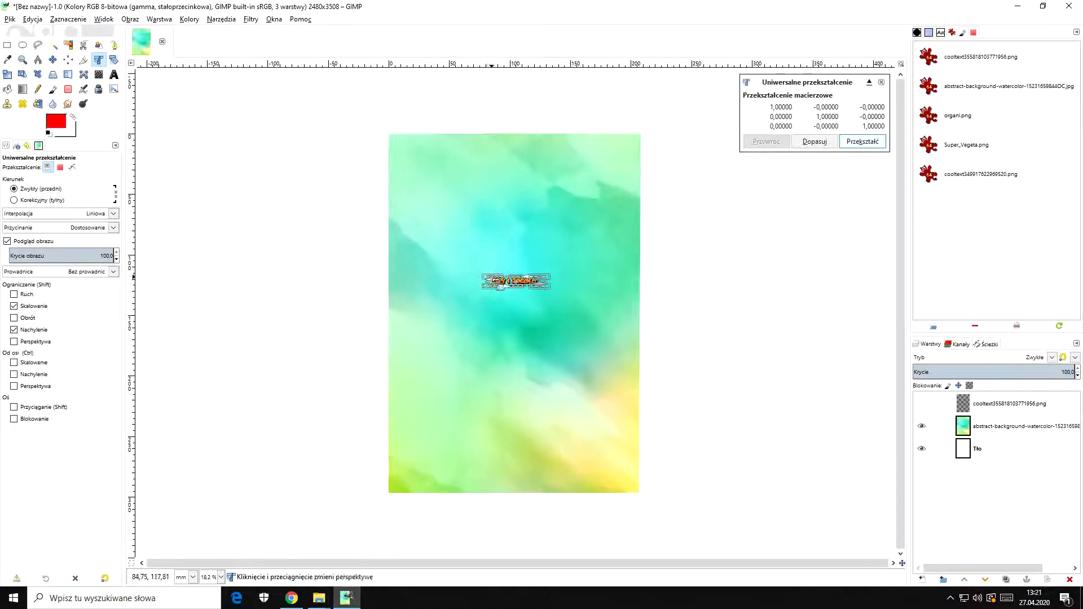
Switch to Chrome, open the Cool Text Graphics Generator from the cooltext search results and look through its text styles
{"action": "left_click", "coordinate": [291, 598]}
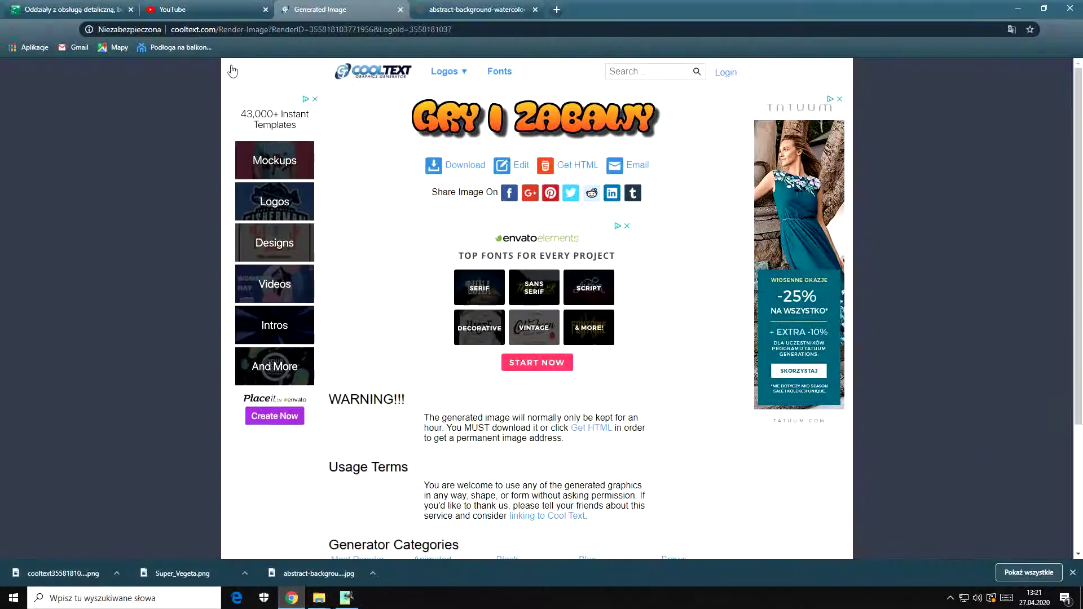
{"action": "left_click", "coordinate": [557, 10]}
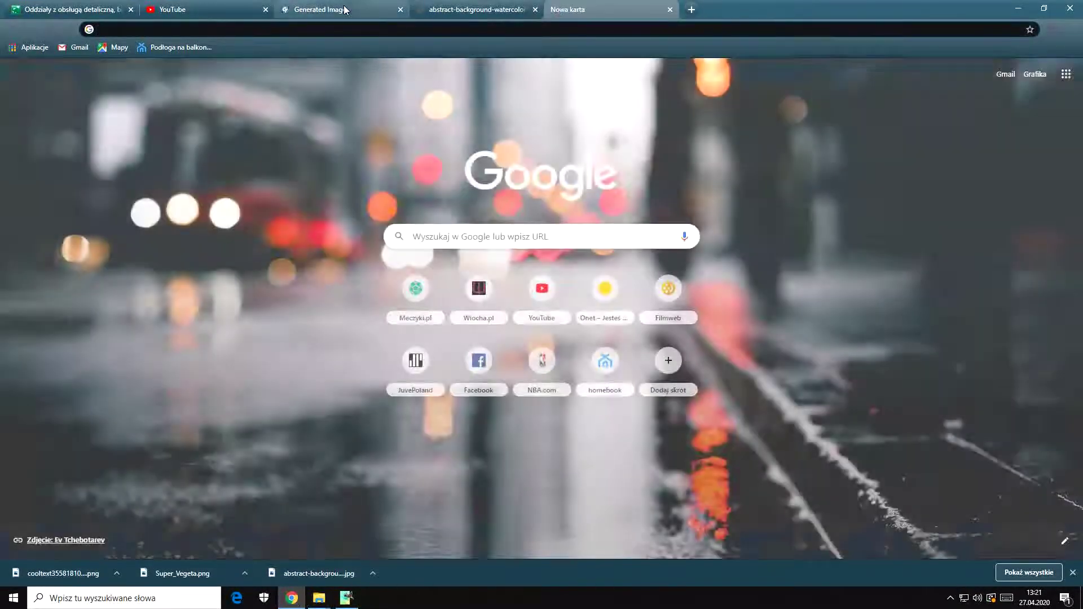
{"action": "left_click", "coordinate": [324, 10]}
{"action": "left_click", "coordinate": [17, 32]}
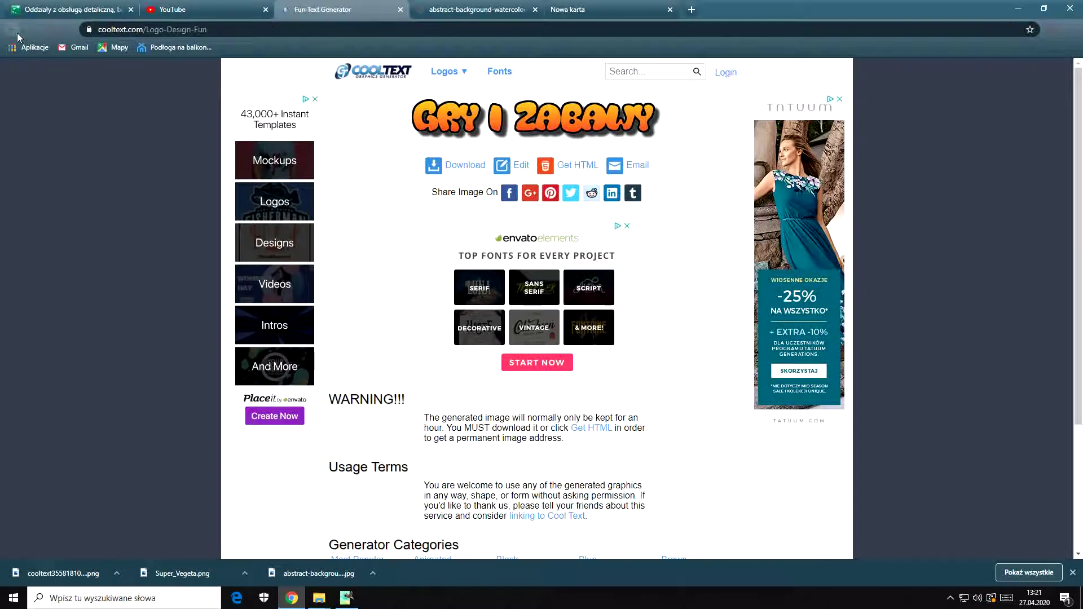
{"action": "left_click", "coordinate": [17, 33]}
{"action": "left_click", "coordinate": [17, 33]}
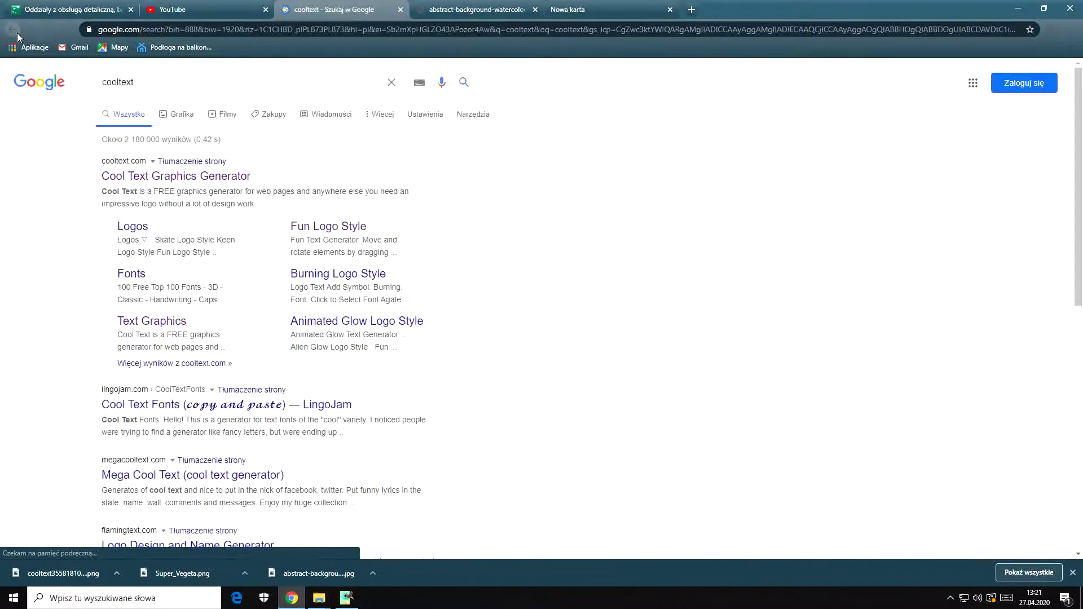
{"action": "left_click", "coordinate": [174, 83]}
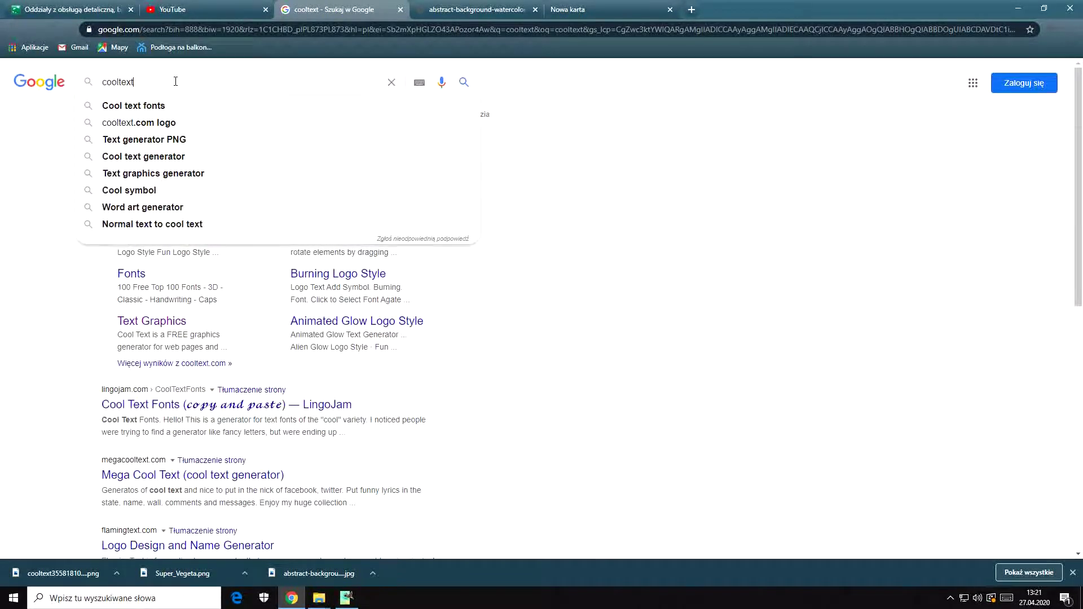
{"action": "left_click", "coordinate": [3, 322]}
{"action": "left_click", "coordinate": [169, 181]}
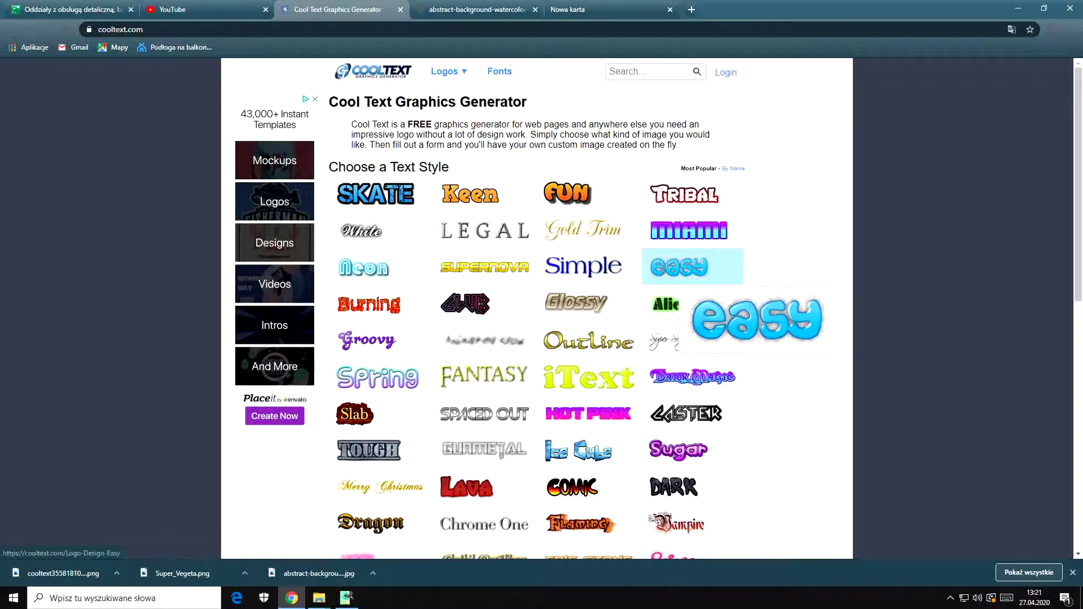
{"action": "scroll", "coordinate": [496, 400], "scroll_direction": "down", "scroll_amount": 4}
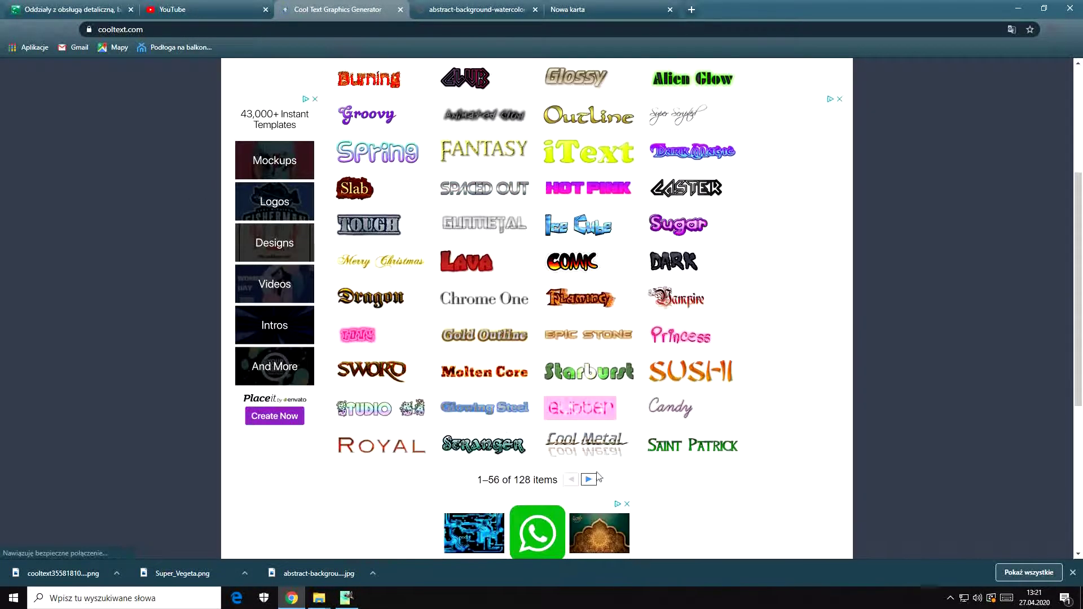
{"action": "scroll", "coordinate": [508, 387], "scroll_direction": "up", "scroll_amount": 4}
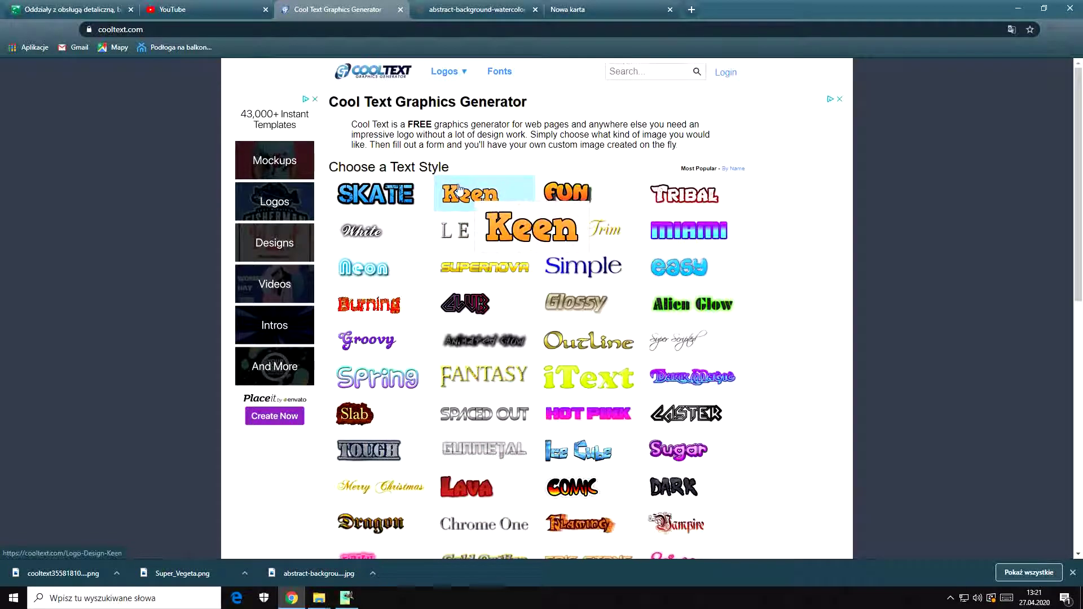
Generate a Keen-style logo with the sample text at size 90, close the generator page and return to GIMP
{"action": "left_click", "coordinate": [470, 194]}
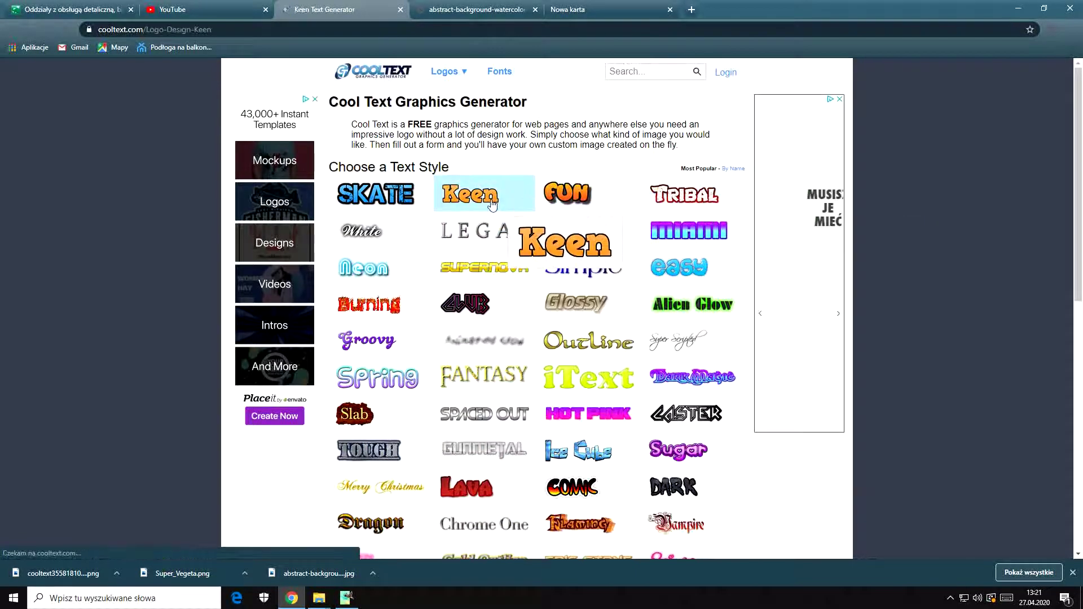
{"action": "left_click", "coordinate": [486, 221]}
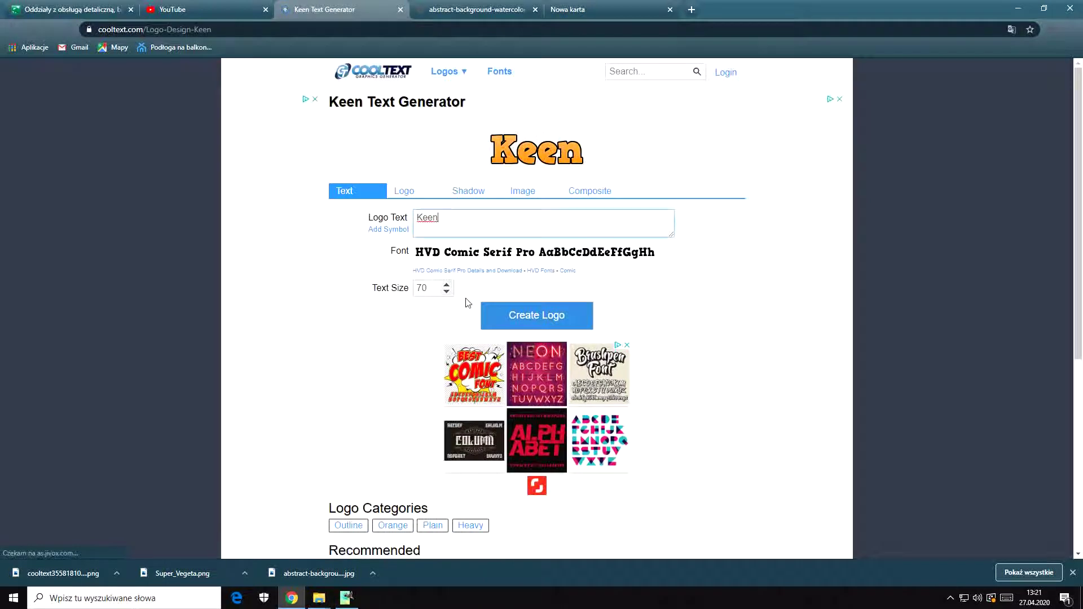
{"action": "left_click", "coordinate": [447, 284]}
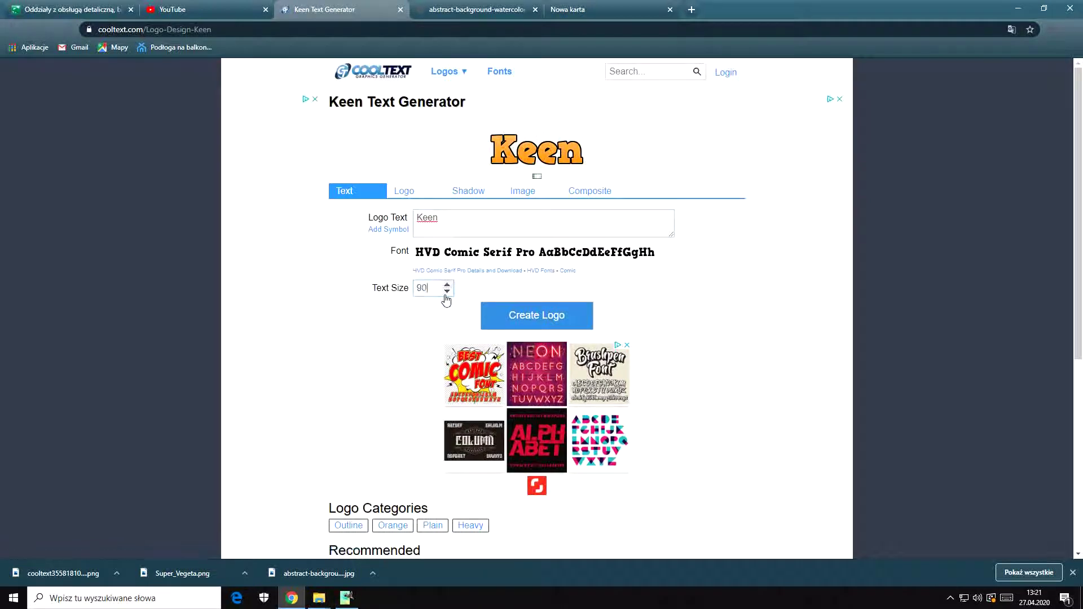
{"action": "left_click", "coordinate": [426, 195]}
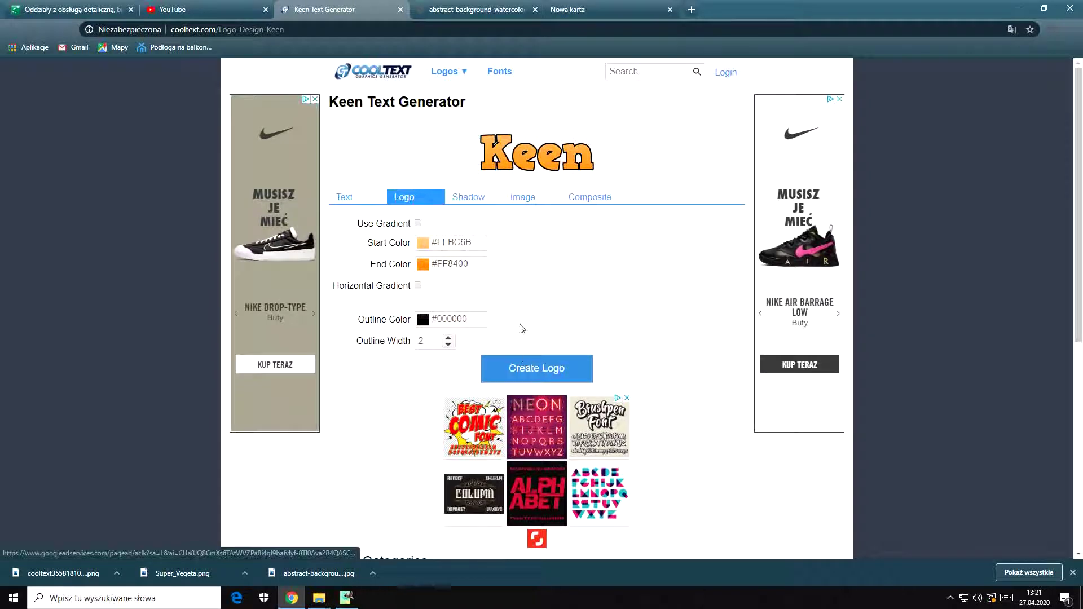
{"action": "left_click", "coordinate": [504, 374]}
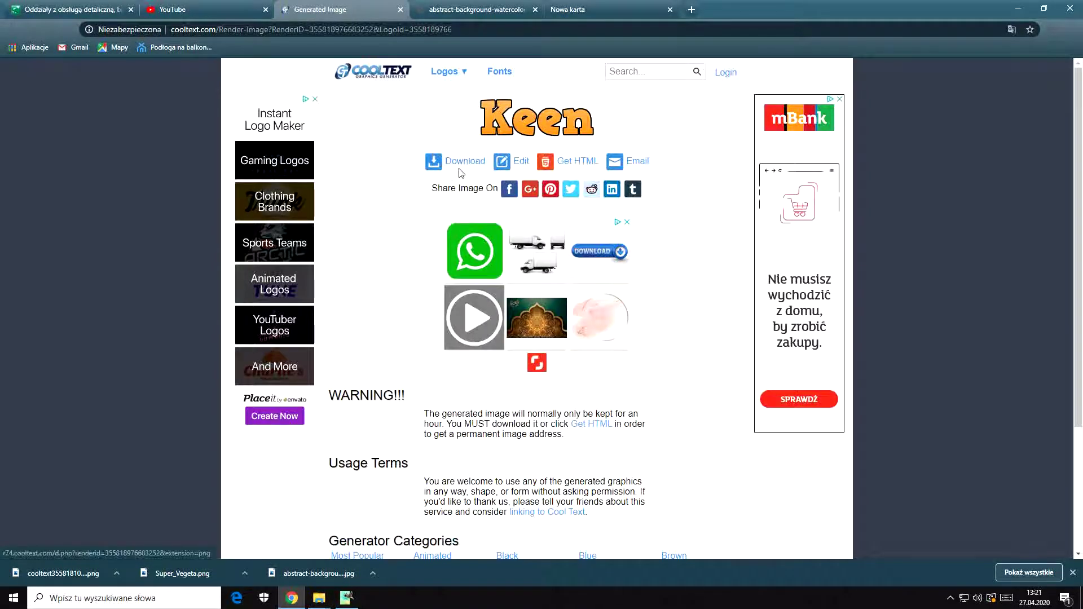
{"action": "left_click", "coordinate": [401, 9]}
{"action": "left_click", "coordinate": [1018, 9]}
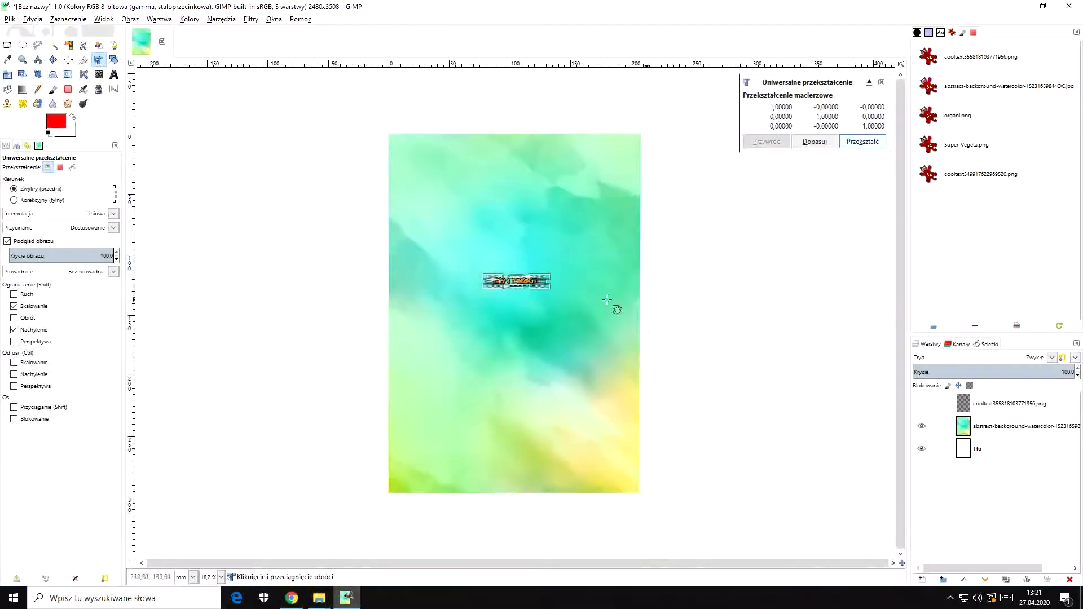
Enlarge the GRY I ZABAWY title to about 4.4 times its size with Unified Transform and place it across the poster's top
{"action": "left_click_drag", "start_coordinate": [492, 280], "coordinate": [442, 244]}
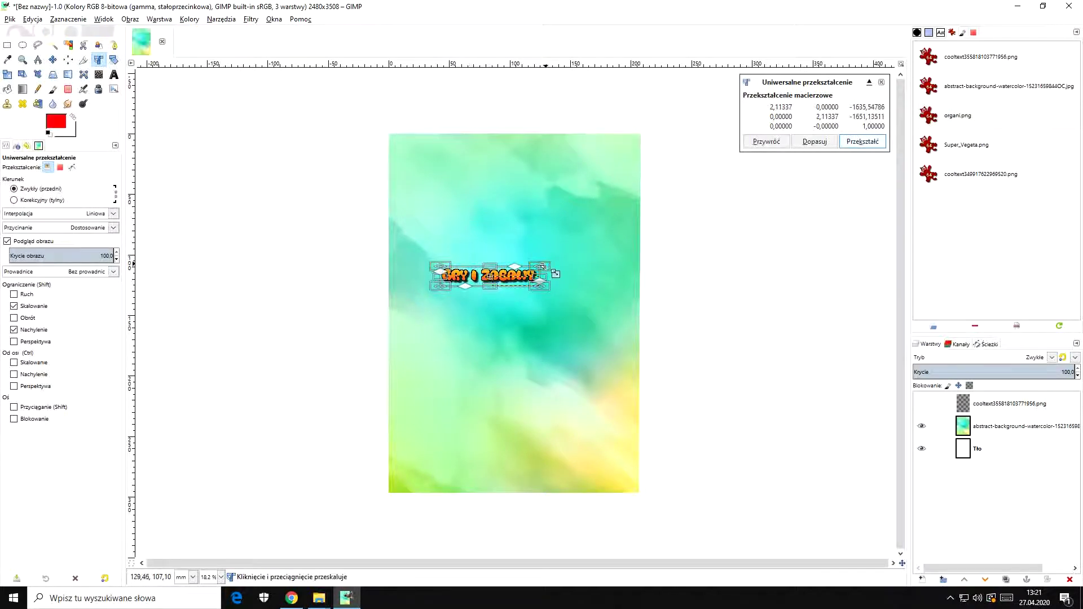
{"action": "left_click_drag", "start_coordinate": [556, 266], "coordinate": [630, 246]}
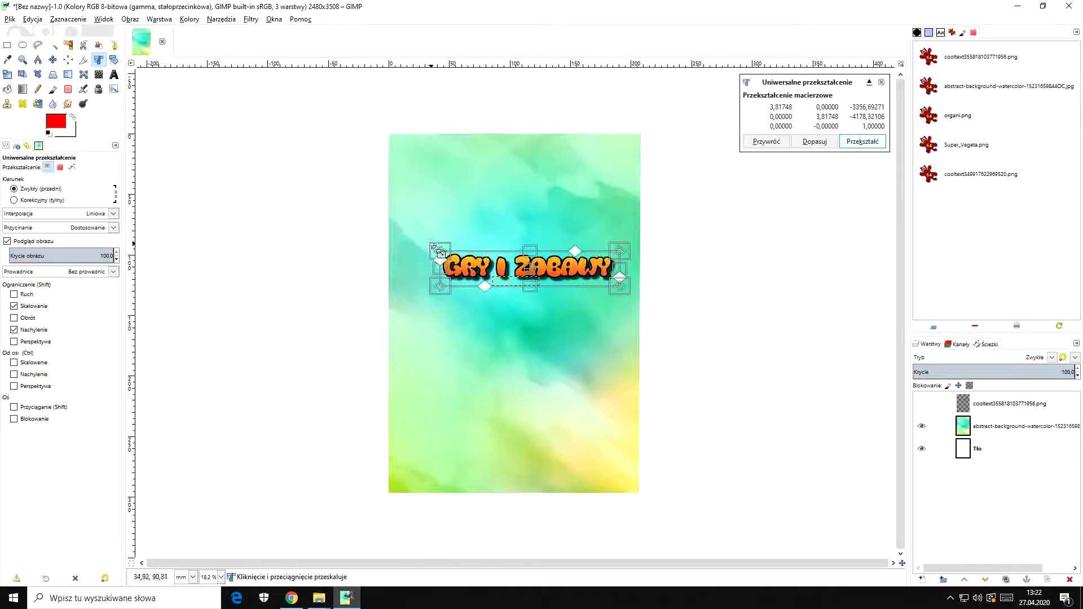
{"action": "left_click_drag", "start_coordinate": [429, 241], "coordinate": [400, 234]}
{"action": "left_click_drag", "start_coordinate": [546, 268], "coordinate": [534, 182]}
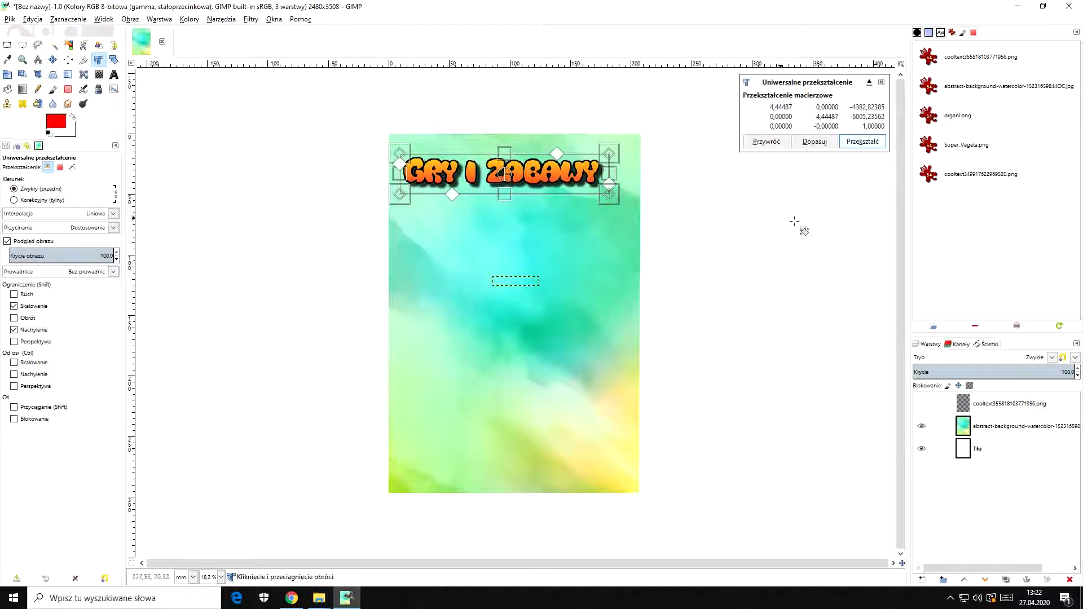
{"action": "left_click", "coordinate": [864, 142]}
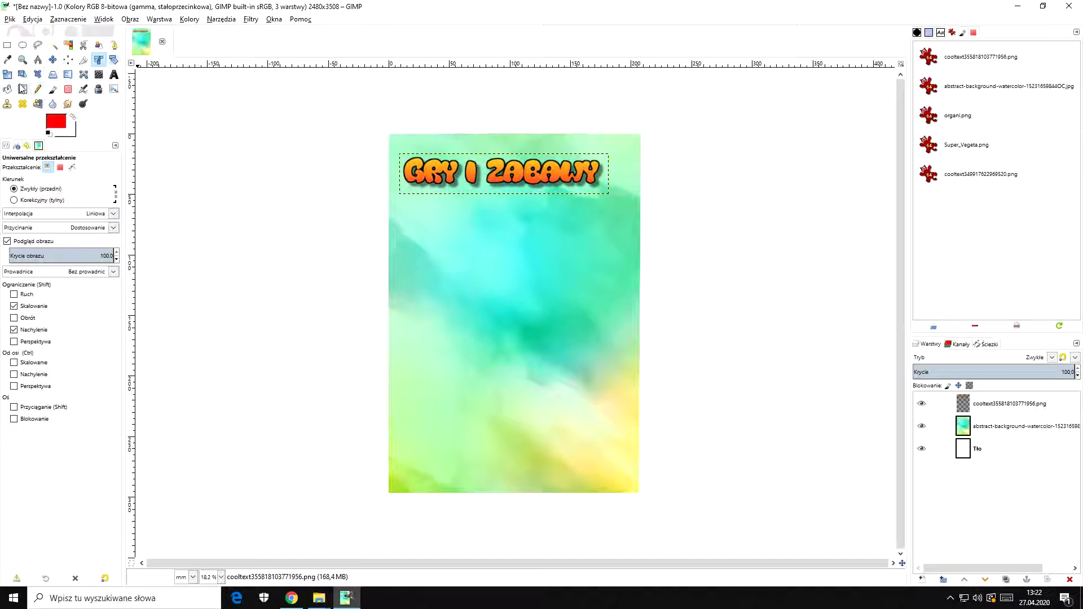
Try to scale the GRY I ZABAWY title with the Scale tool
{"action": "left_click", "coordinate": [8, 76]}
{"action": "left_click", "coordinate": [435, 165]}
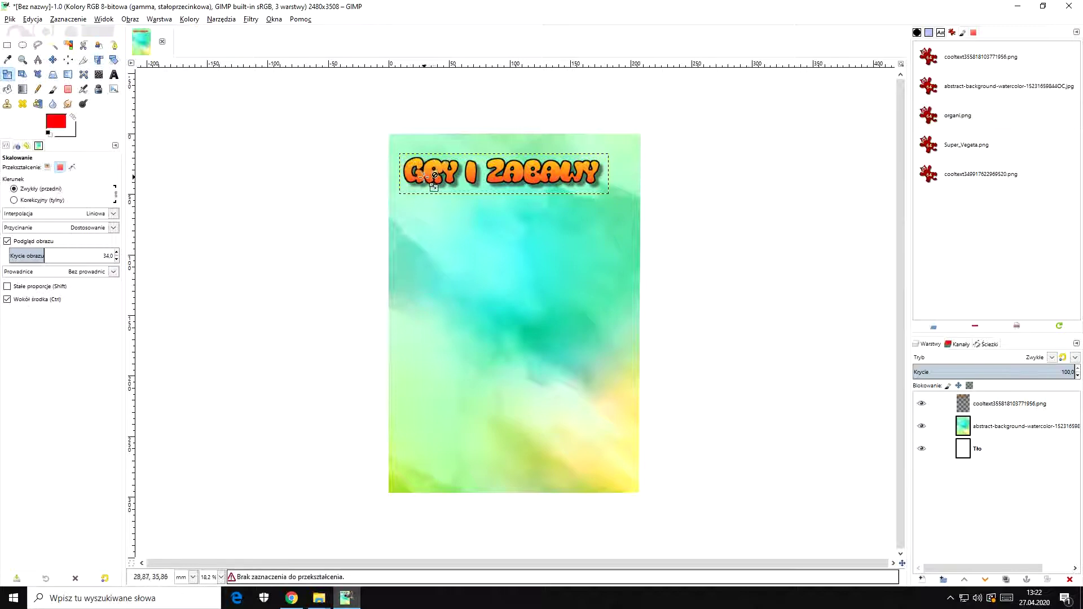
{"action": "left_click", "coordinate": [501, 172]}
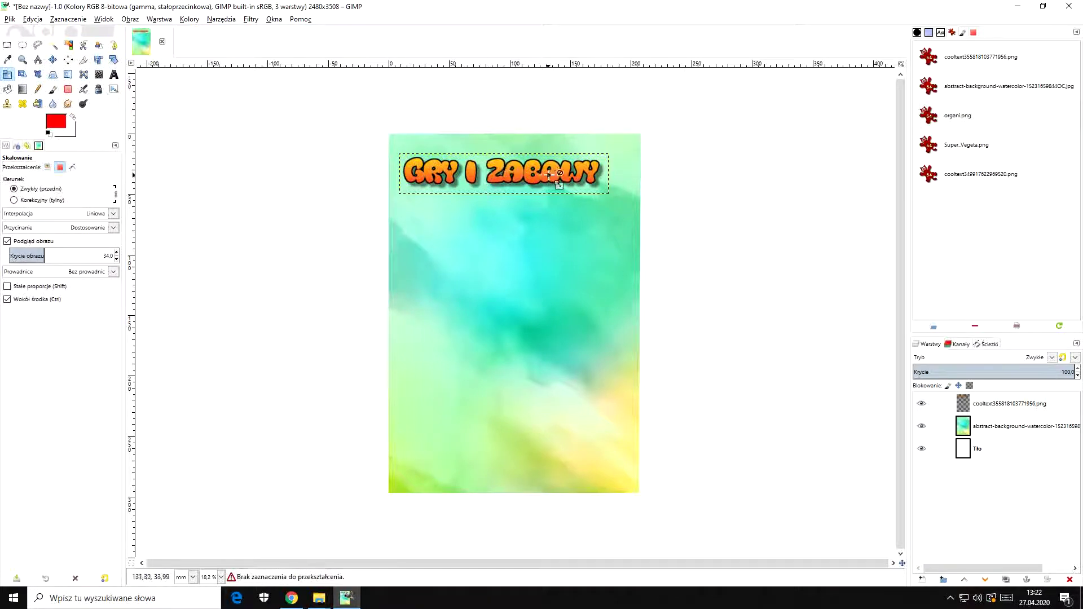
Shear the GRY I ZABAWY title vertically by -204 so it slants upward to the right
{"action": "left_click", "coordinate": [22, 74]}
{"action": "left_click", "coordinate": [506, 169]}
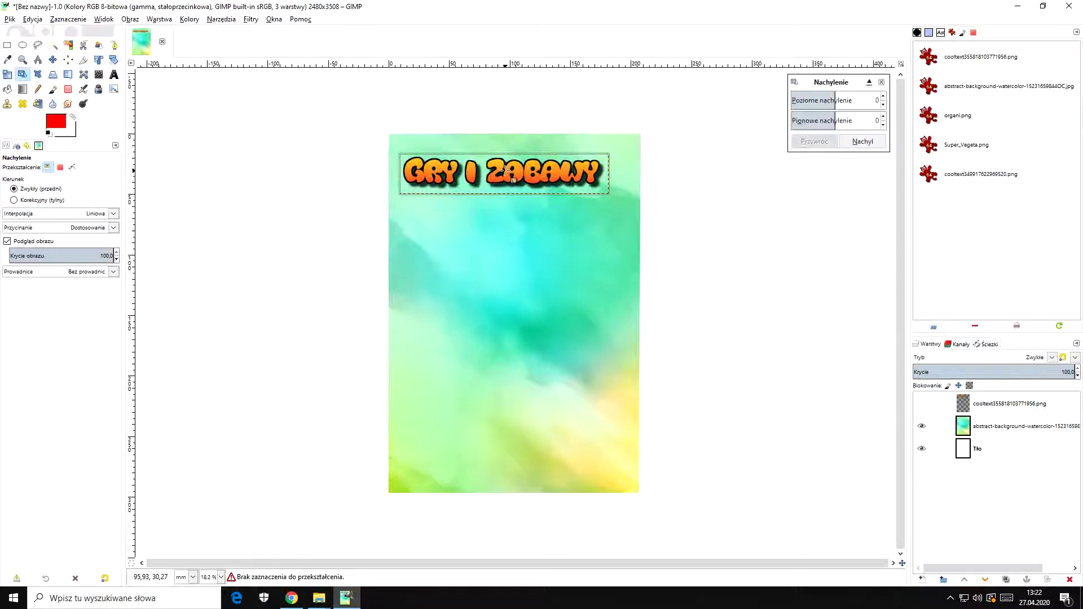
{"action": "left_click_drag", "start_coordinate": [524, 178], "coordinate": [619, 161]}
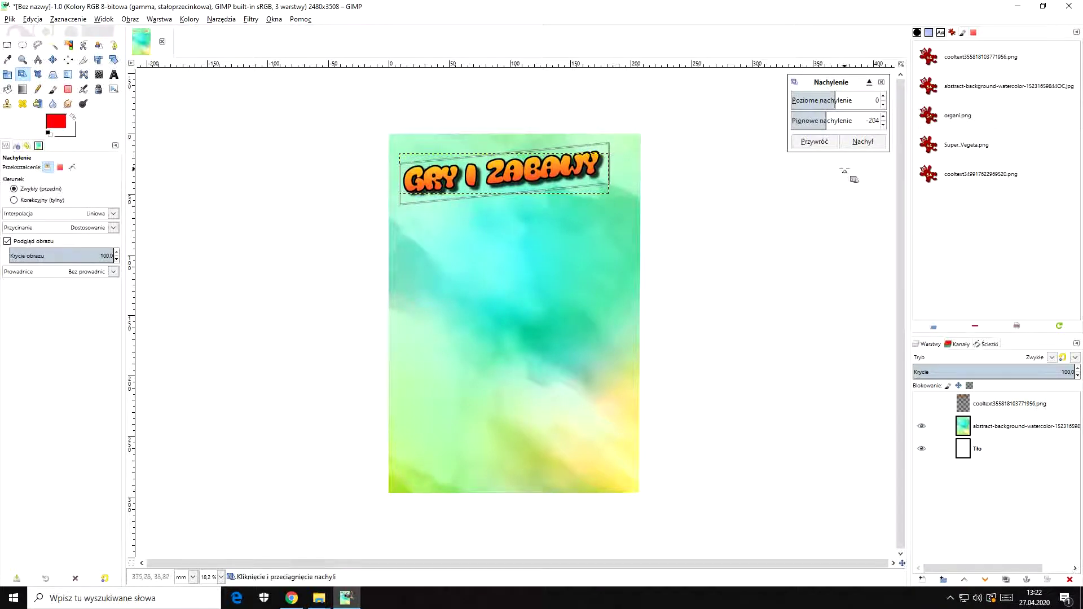
{"action": "left_click", "coordinate": [865, 143]}
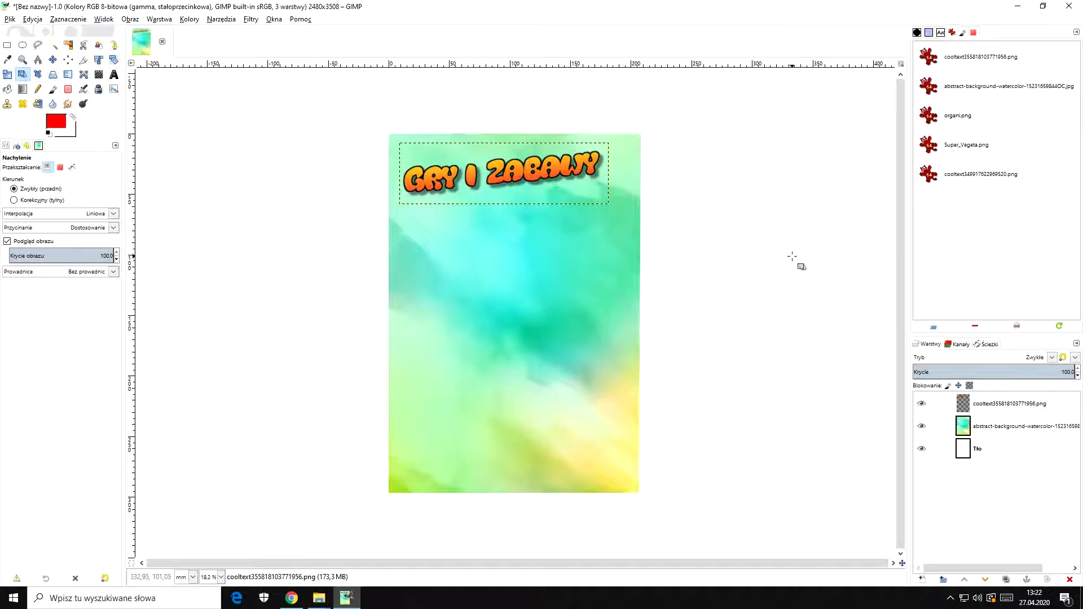
Add Super_Vegeta.png from the plakat desktop folder to the poster as a new layer and maximize the GIMP window
{"action": "left_click", "coordinate": [1043, 8]}
{"action": "double_click", "coordinate": [410, 138]}
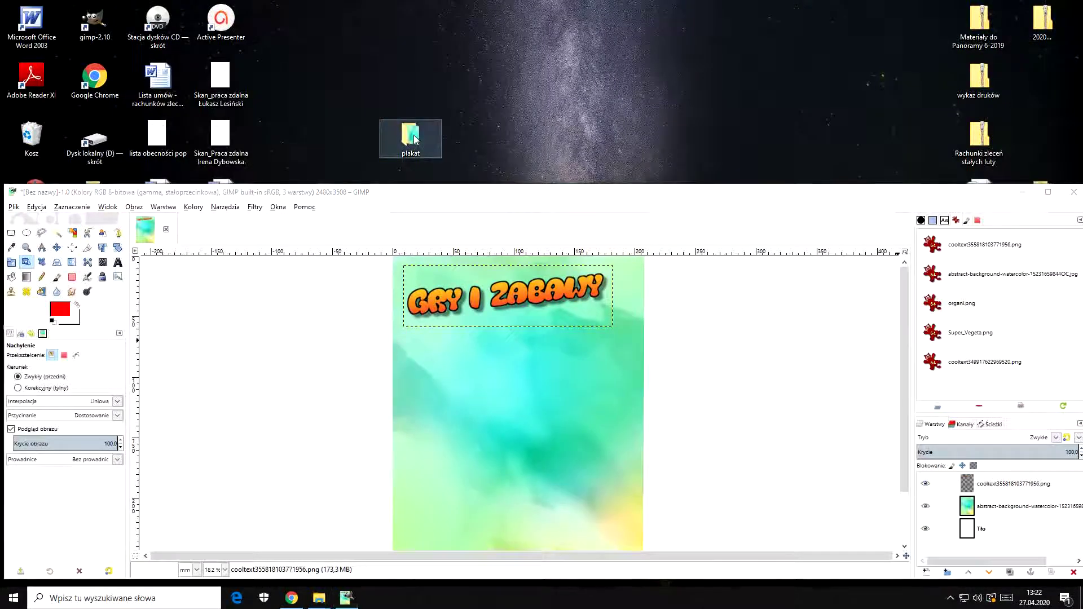
{"action": "left_click", "coordinate": [682, 119]}
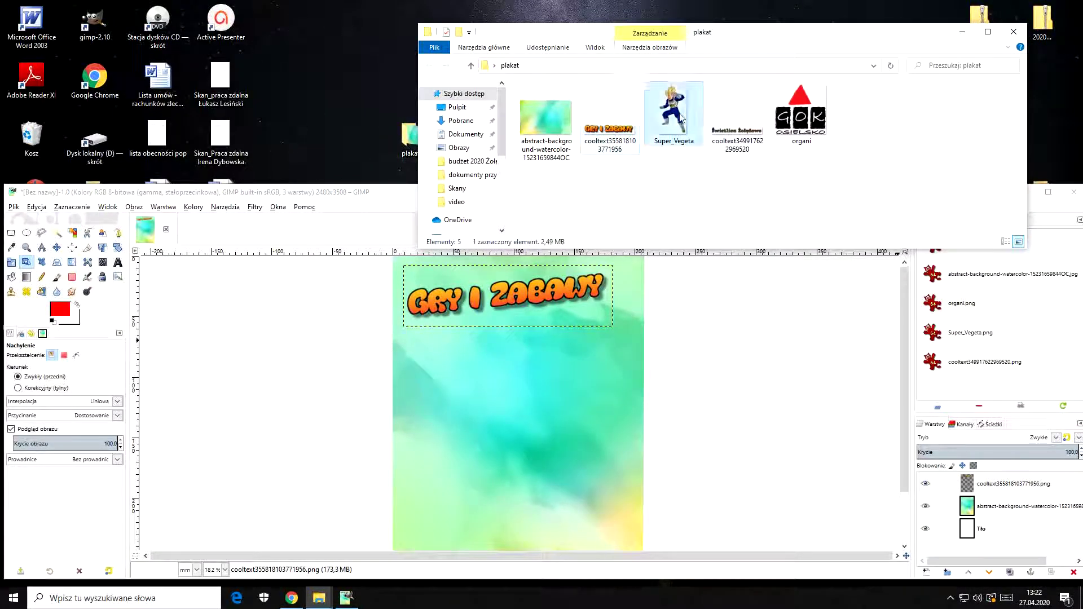
{"action": "left_click_drag", "start_coordinate": [552, 416], "coordinate": [556, 412]}
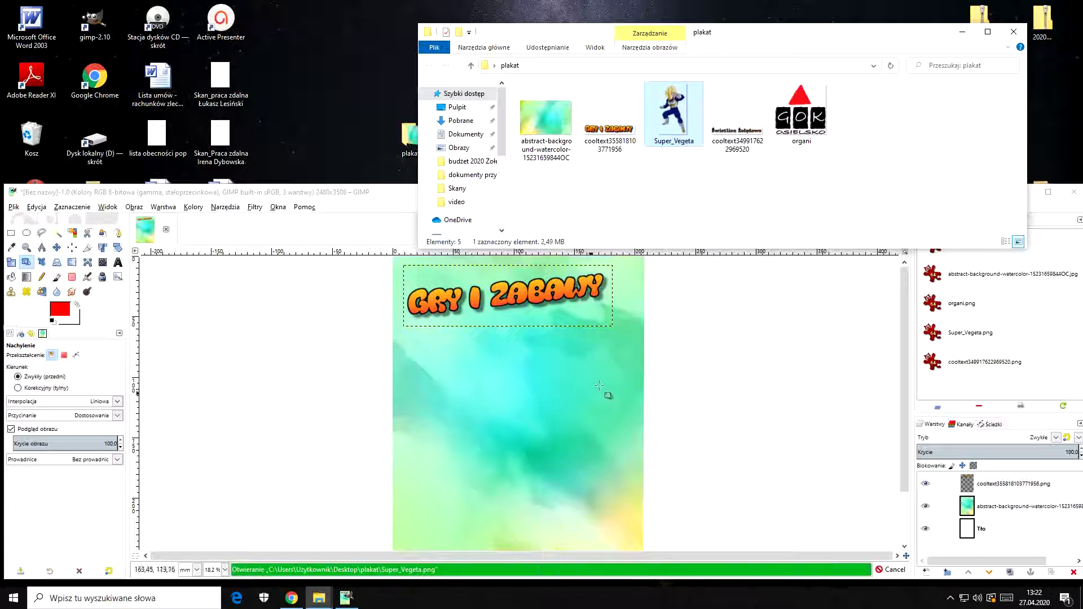
{"action": "left_click", "coordinate": [964, 32]}
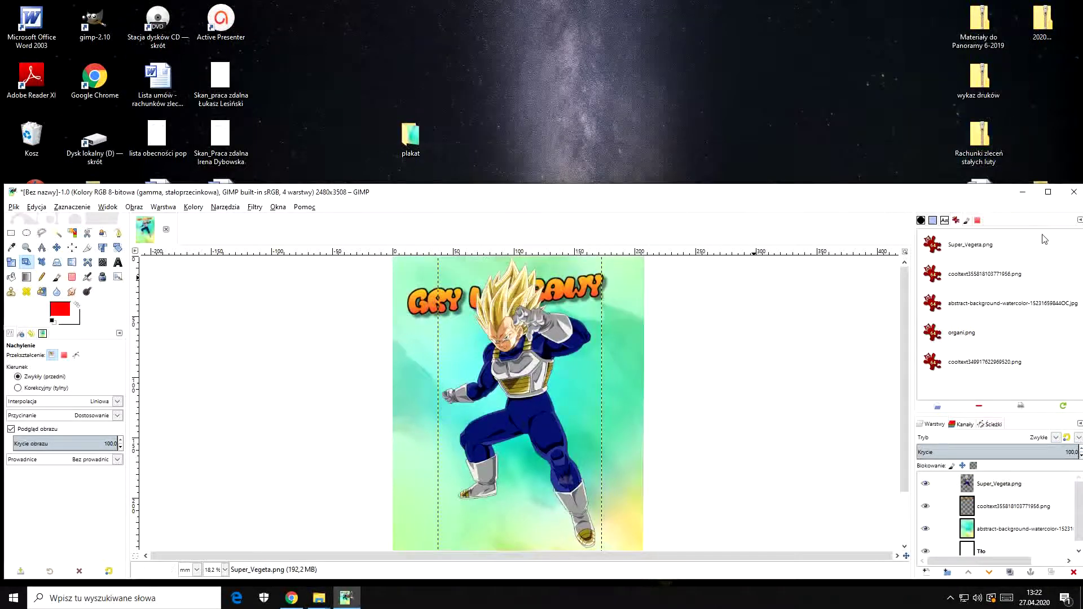
{"action": "left_click", "coordinate": [1048, 192]}
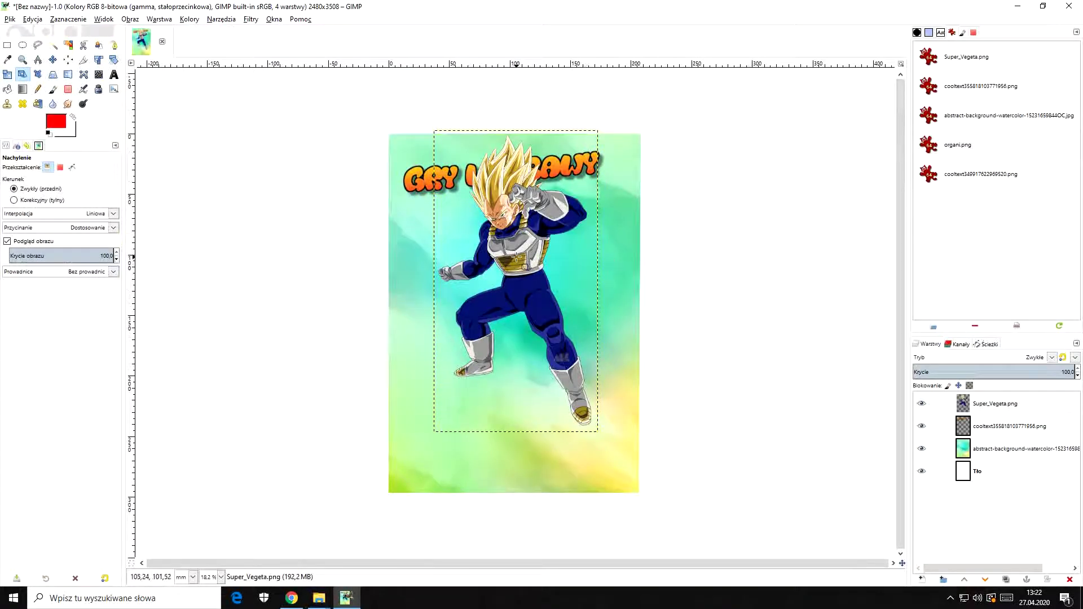
Scale the Super_Vegeta figure to about 0.70 with Unified Transform and place it on the poster's right side below the title
{"action": "left_click_drag", "start_coordinate": [516, 257], "coordinate": [550, 251]}
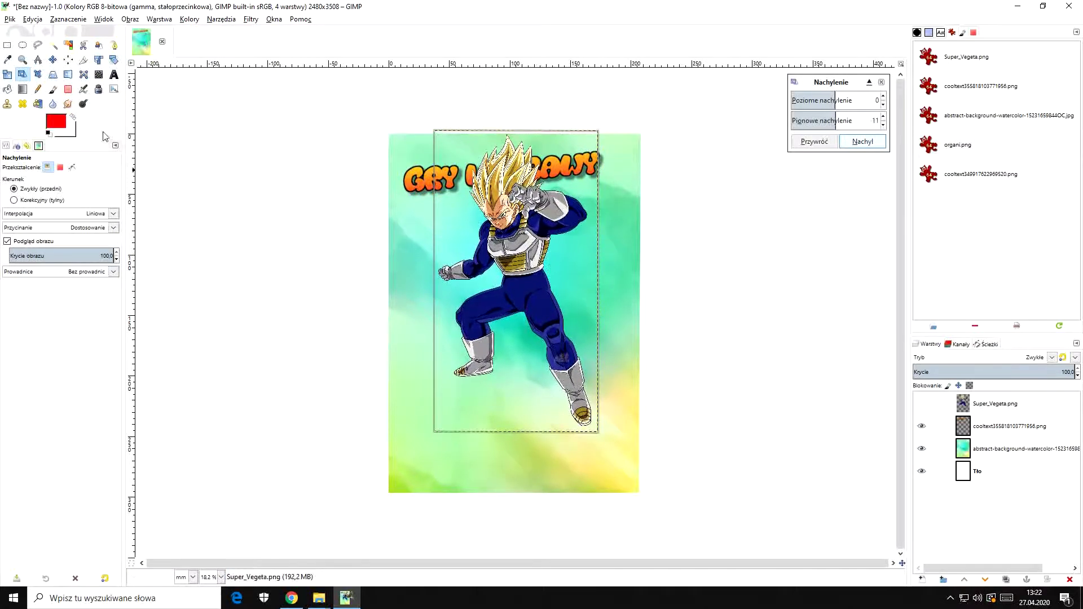
{"action": "left_click", "coordinate": [98, 59]}
{"action": "left_click", "coordinate": [545, 277]}
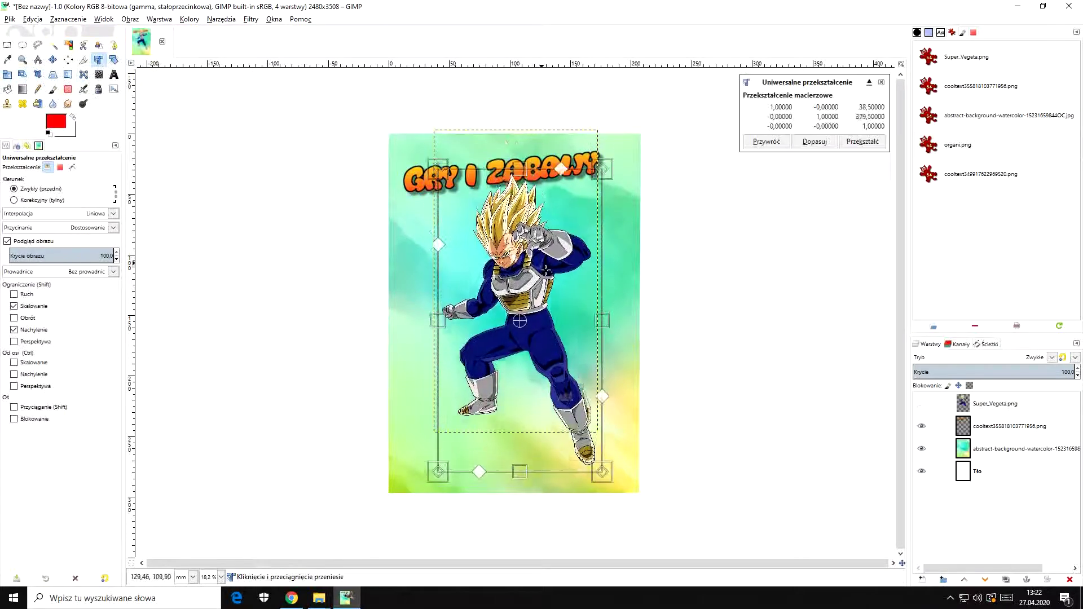
{"action": "left_click_drag", "start_coordinate": [450, 190], "coordinate": [497, 279]}
{"action": "left_click_drag", "start_coordinate": [551, 345], "coordinate": [575, 292]}
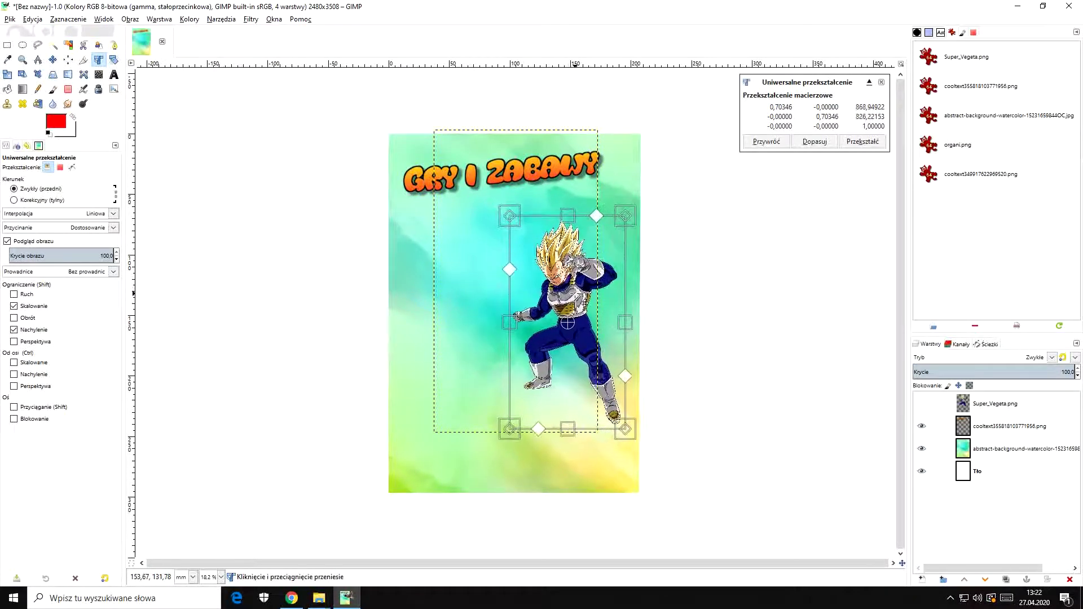
{"action": "left_click", "coordinate": [869, 144]}
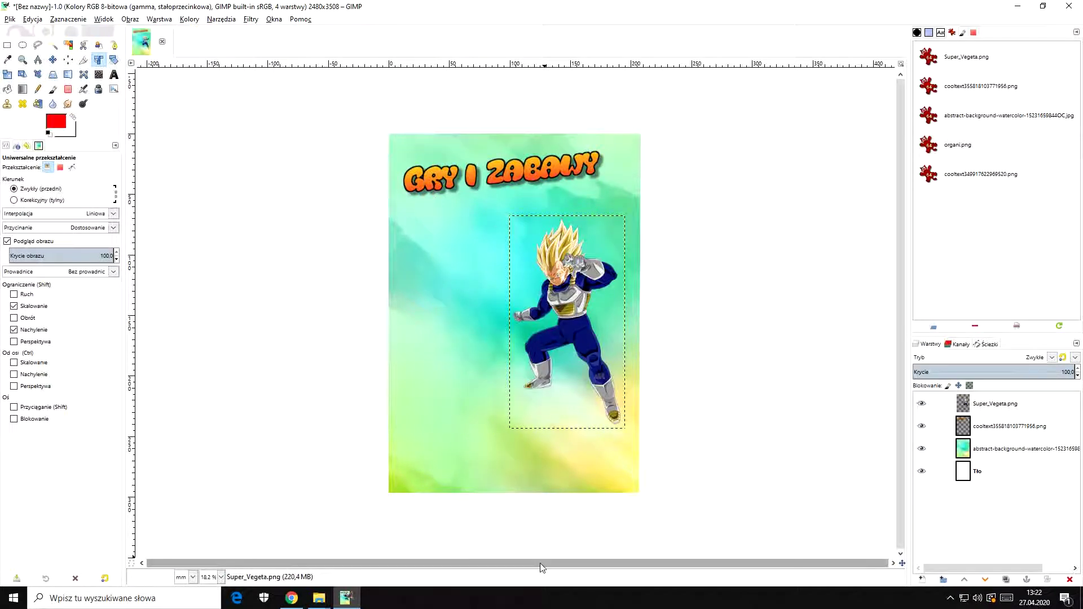
Add cooltext349917622969520.png from the plakat desktop folder to the poster as a new layer and maximize the GIMP window
{"action": "left_click", "coordinate": [1042, 6]}
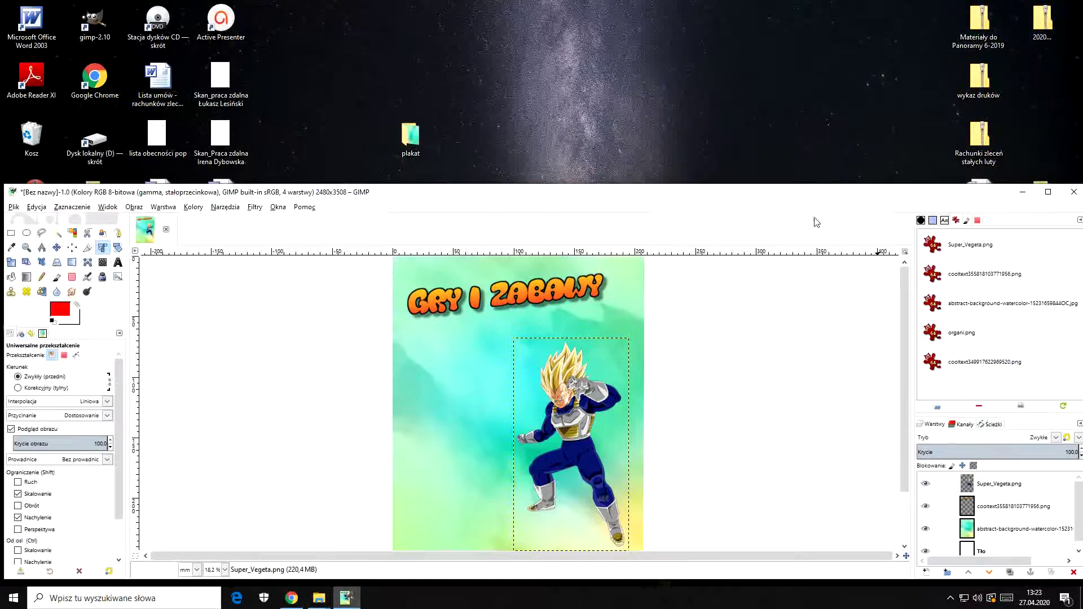
{"action": "double_click", "coordinate": [410, 135]}
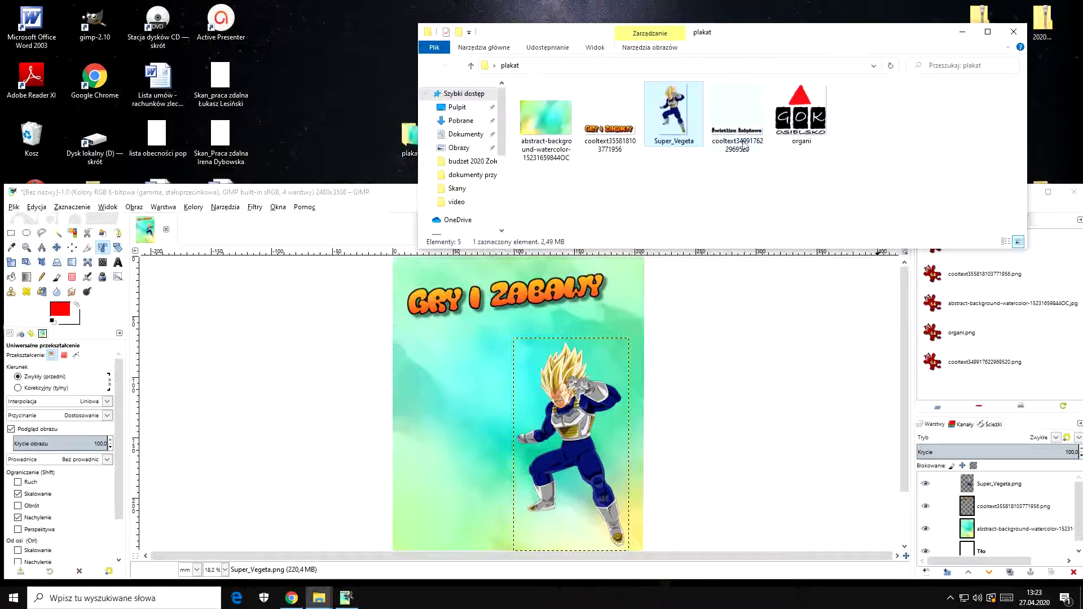
{"action": "left_click", "coordinate": [745, 145]}
{"action": "left_click_drag", "start_coordinate": [745, 135], "coordinate": [584, 410]}
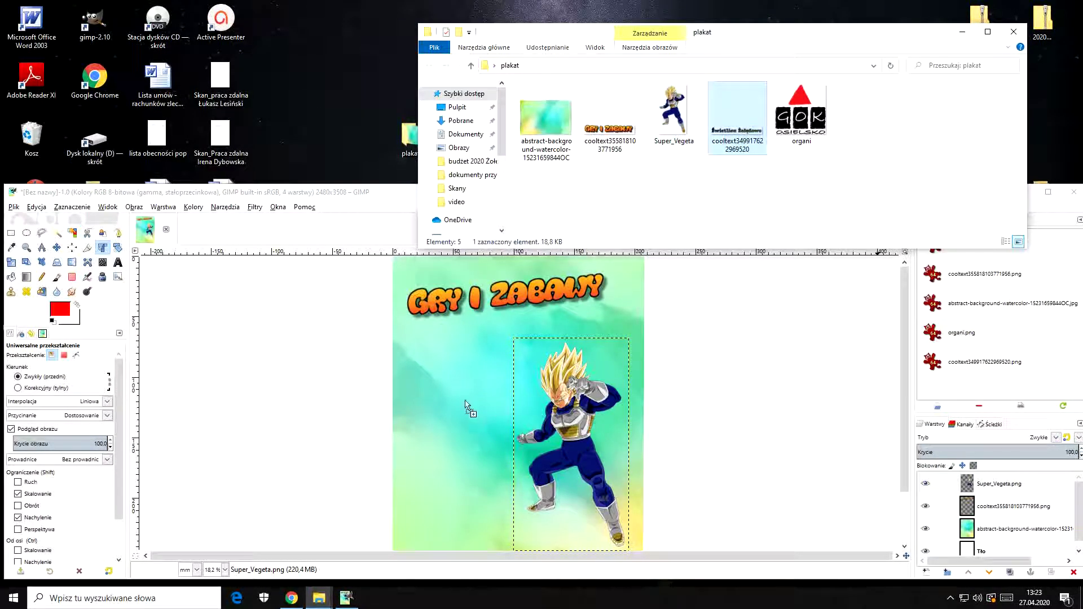
{"action": "left_click_drag", "start_coordinate": [465, 405], "coordinate": [466, 405]}
{"action": "left_click", "coordinate": [962, 32]}
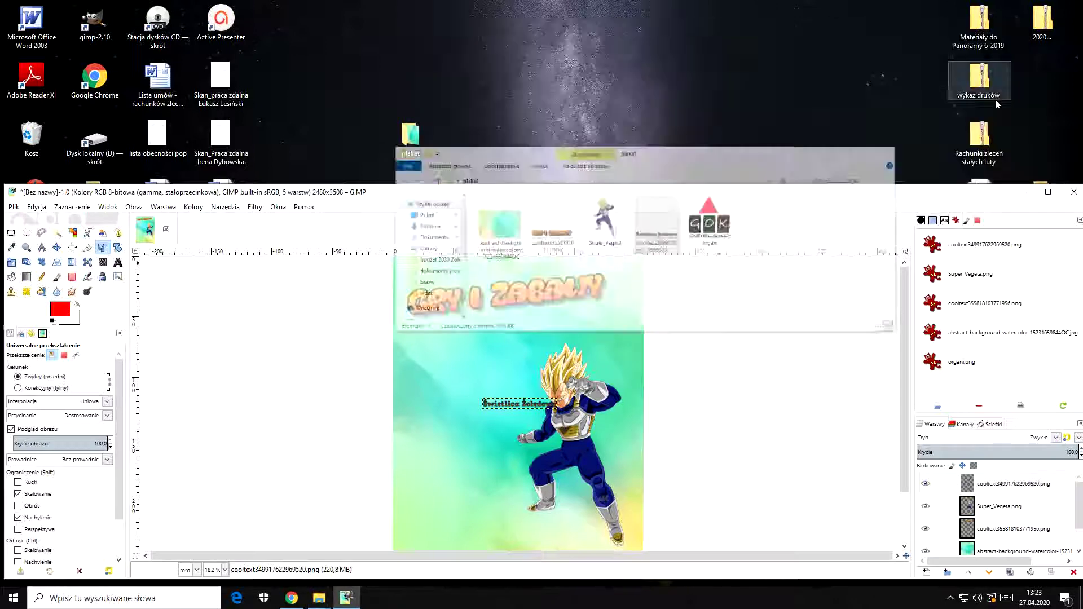
{"action": "left_click", "coordinate": [1048, 192]}
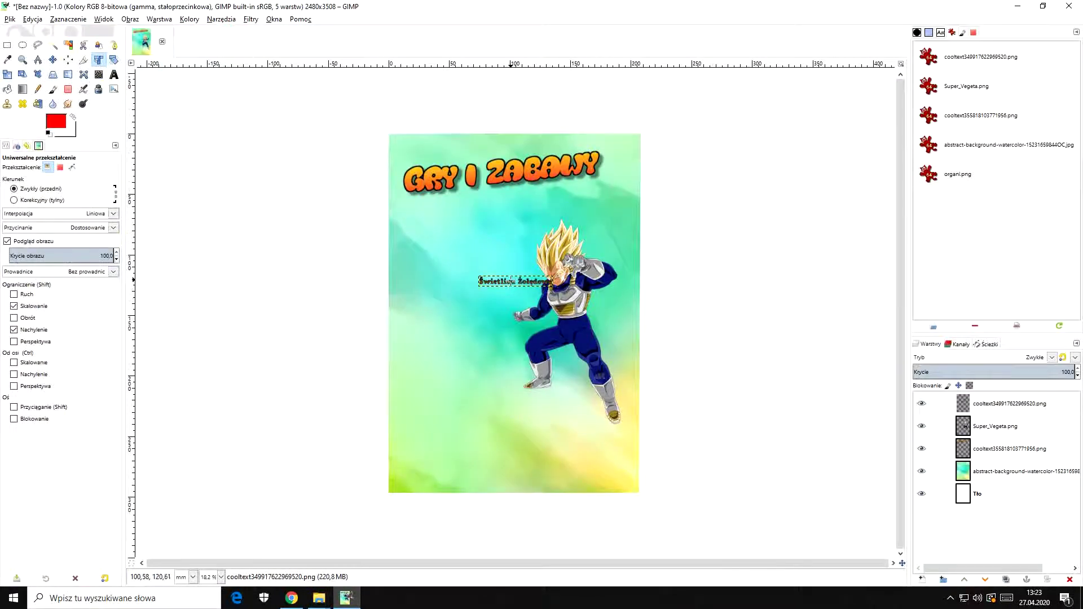
Scale the Świetlica Żołędowo caption to about 2.04 with Unified Transform and place it just below the GRY I ZABAWY title
{"action": "left_click_drag", "start_coordinate": [511, 280], "coordinate": [408, 247]}
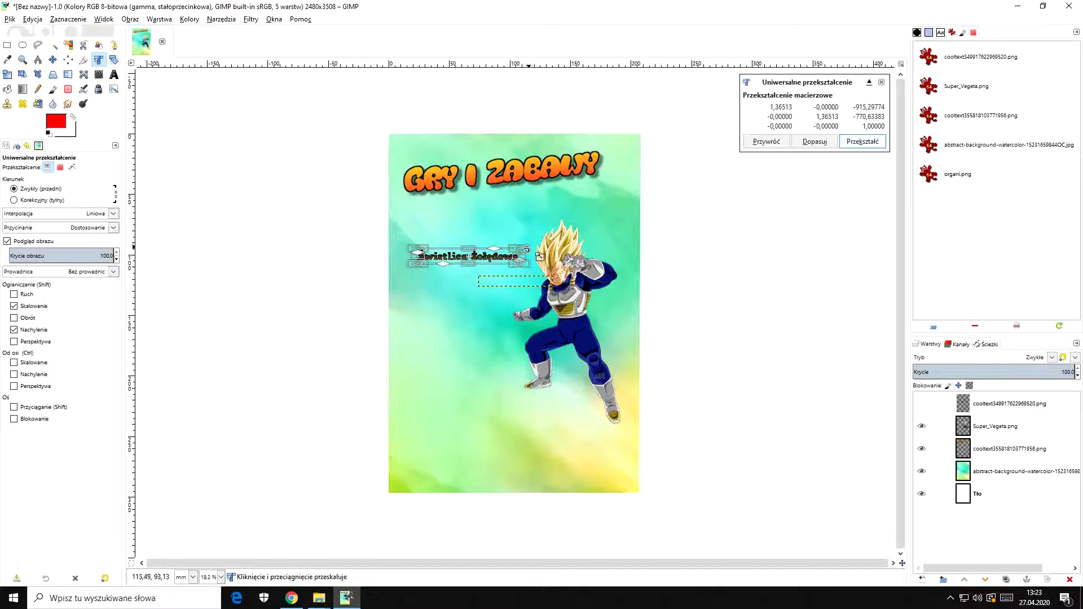
{"action": "left_click_drag", "start_coordinate": [539, 255], "coordinate": [509, 226]}
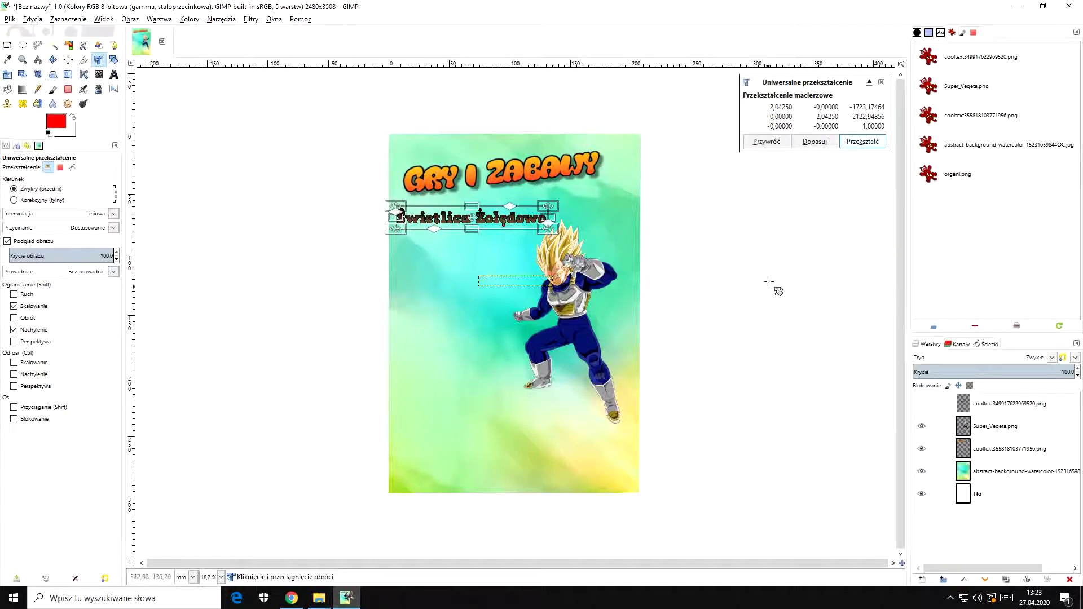
{"action": "left_click", "coordinate": [872, 144]}
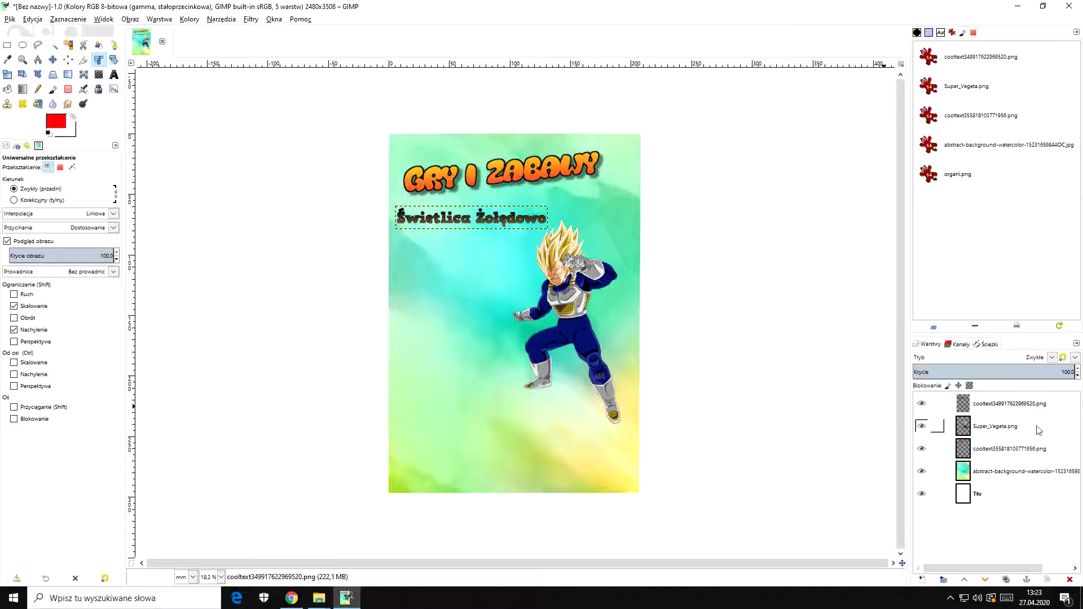
Move the GRY I ZABAWY title layer up by about 121 px, close to the poster's upper edge, with Unified Transform
{"action": "left_click", "coordinate": [1013, 433]}
{"action": "left_click", "coordinate": [1011, 450]}
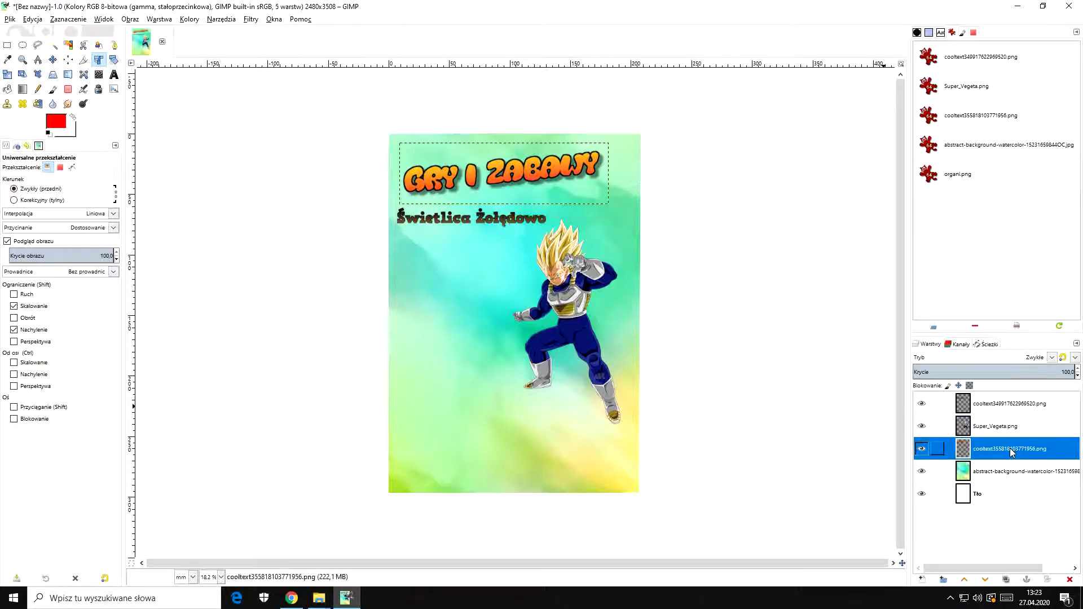
{"action": "left_click", "coordinate": [502, 149]}
{"action": "left_click_drag", "start_coordinate": [502, 149], "coordinate": [502, 136]}
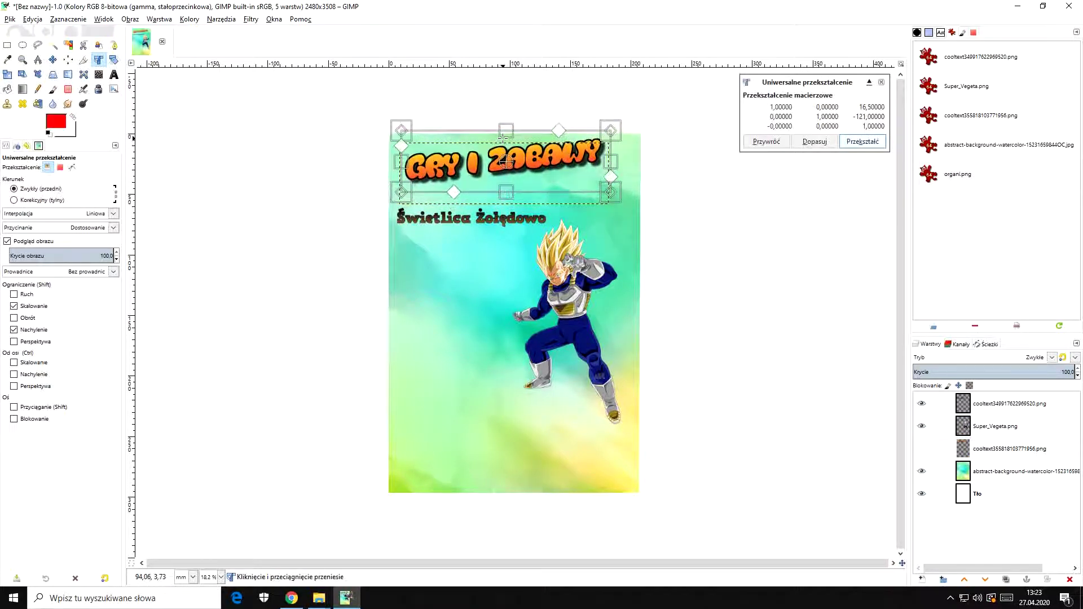
{"action": "left_click", "coordinate": [862, 141]}
Move the Świetlica Żołędowo caption layer about 116 px right and 127 px up, closer to the title, with Unified Transform
{"action": "left_click", "coordinate": [1017, 470]}
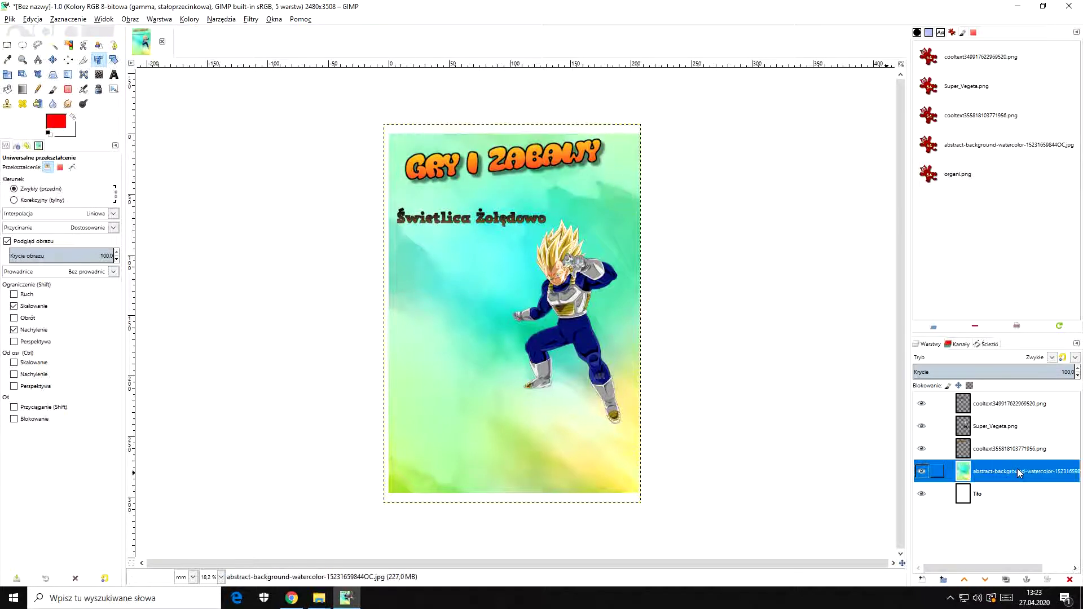
{"action": "left_click", "coordinate": [1000, 496]}
{"action": "left_click", "coordinate": [1011, 428]}
{"action": "left_click", "coordinate": [1012, 404]}
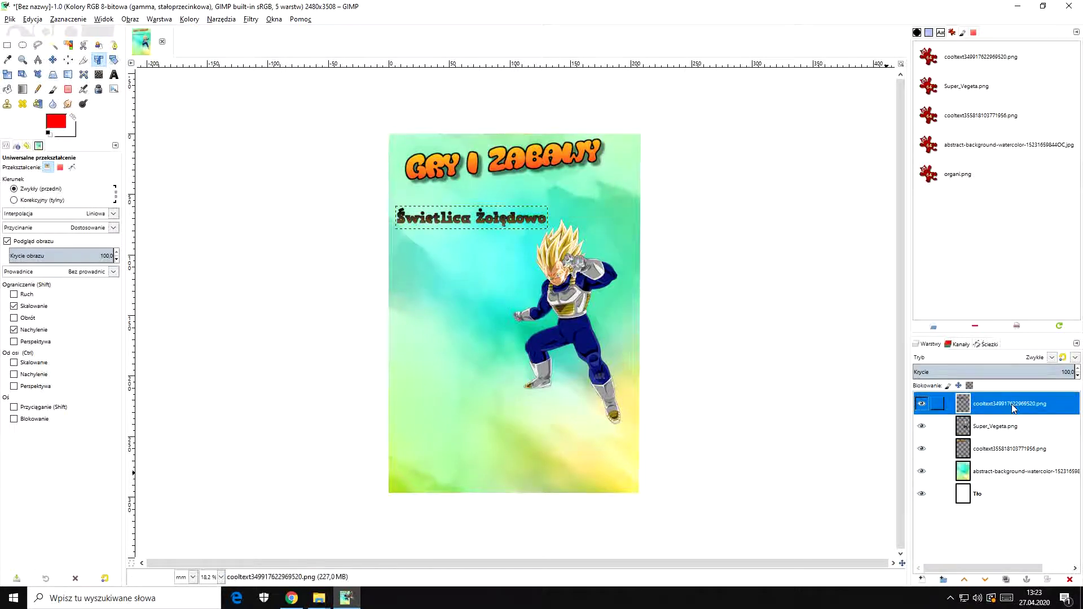
{"action": "left_click_drag", "start_coordinate": [459, 218], "coordinate": [483, 204]}
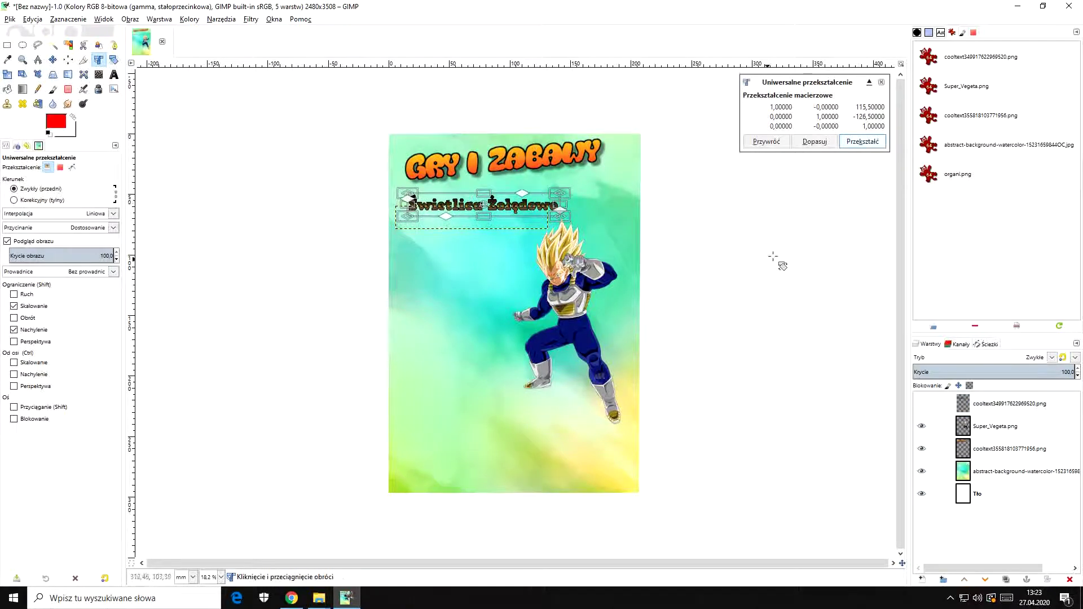
{"action": "left_click", "coordinate": [862, 141]}
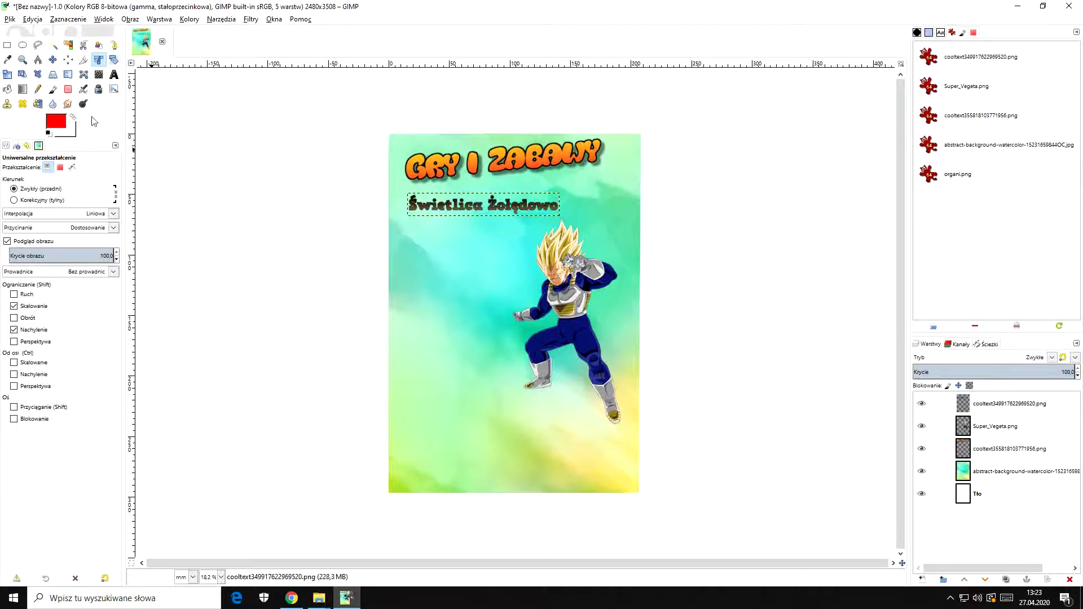
Rotate the Świetlica Żołędowo caption by -4.34 degrees so it slants like the title above it
{"action": "left_click", "coordinate": [114, 60]}
{"action": "left_click", "coordinate": [500, 176]}
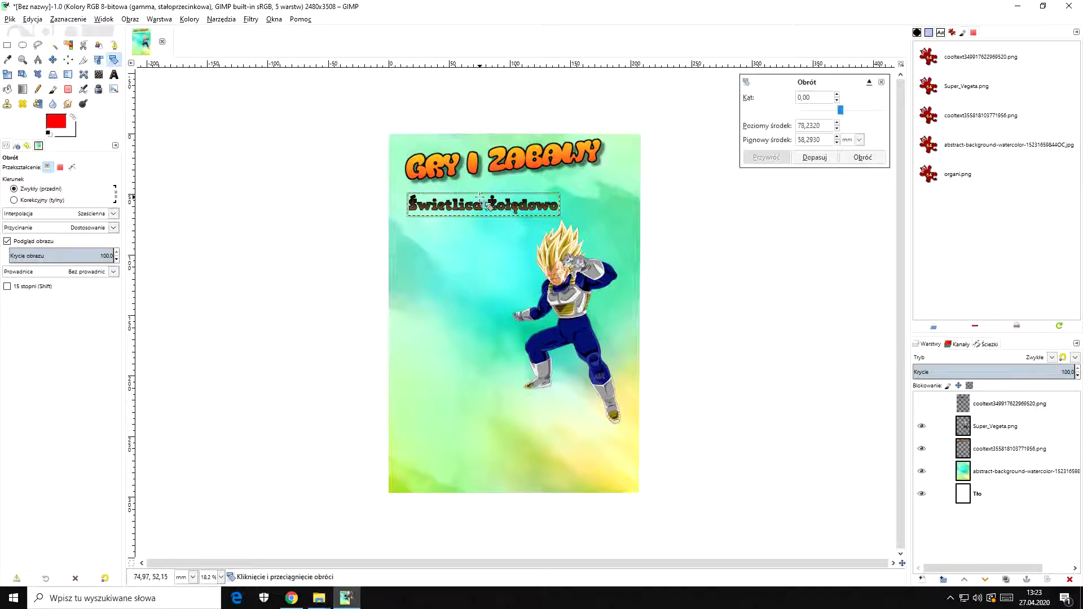
{"action": "mouse_move", "coordinate": [500, 175]}
{"action": "left_mouse_down"}
{"action": "mouse_move", "coordinate": [516, 213]}
{"action": "mouse_move", "coordinate": [505, 182]}
{"action": "mouse_move", "coordinate": [510, 223]}
{"action": "mouse_move", "coordinate": [485, 260]}
{"action": "mouse_move", "coordinate": [445, 221]}
{"action": "mouse_move", "coordinate": [475, 187]}
{"action": "mouse_move", "coordinate": [492, 199]}
{"action": "mouse_move", "coordinate": [496, 188]}
{"action": "left_mouse_up"}
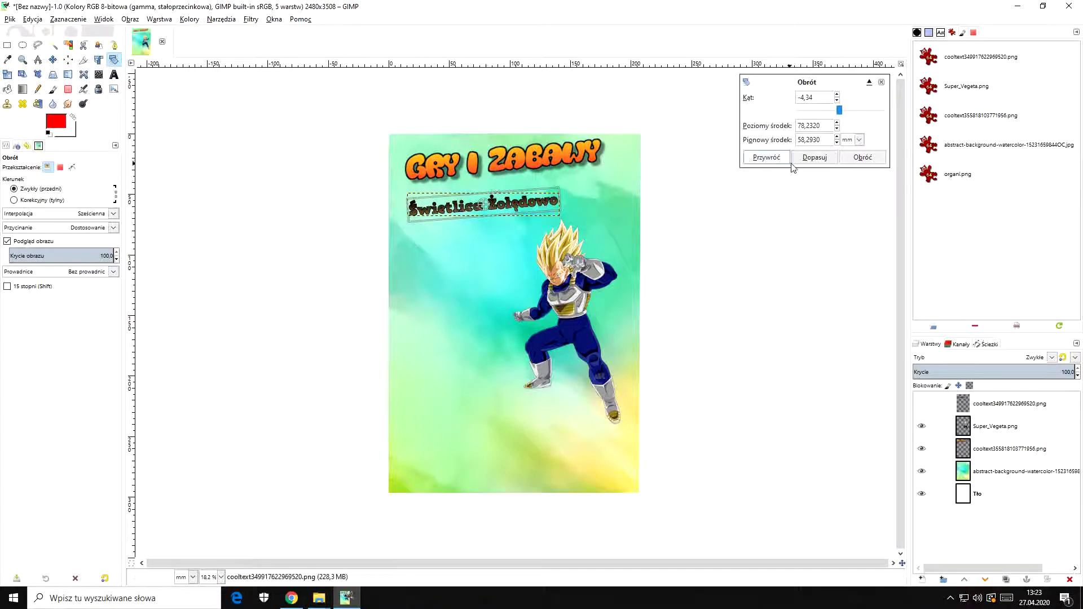
{"action": "left_click", "coordinate": [862, 157]}
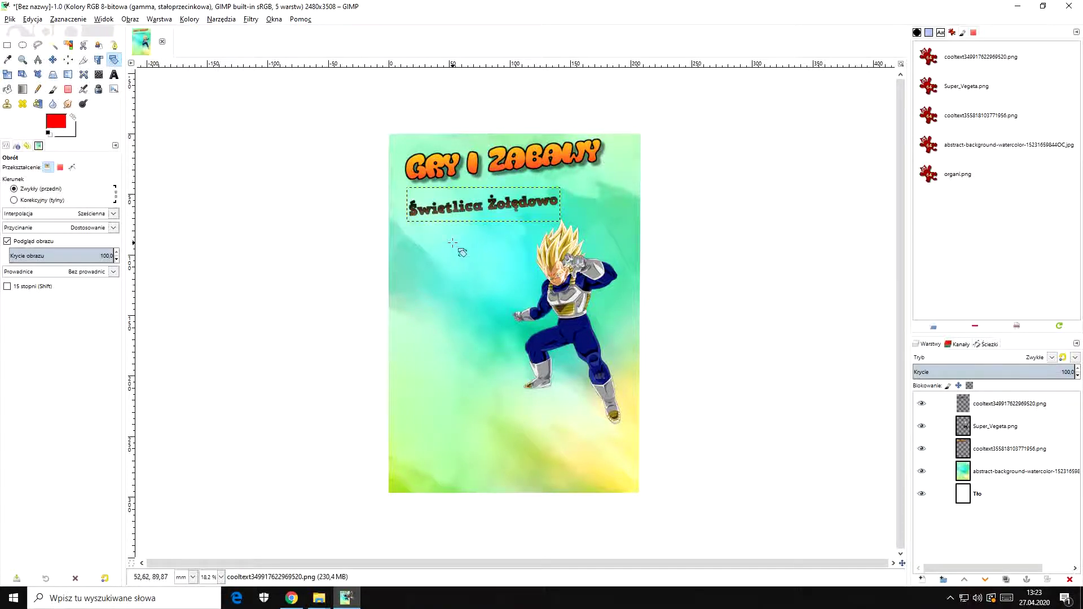
{"action": "left_click", "coordinate": [84, 74]}
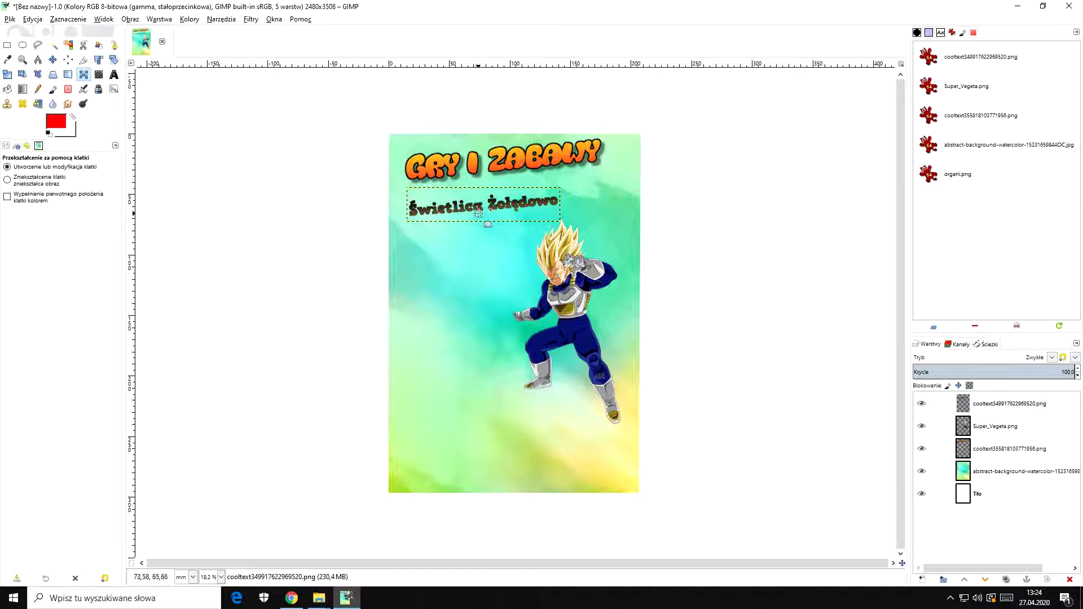
{"action": "left_click", "coordinate": [500, 209]}
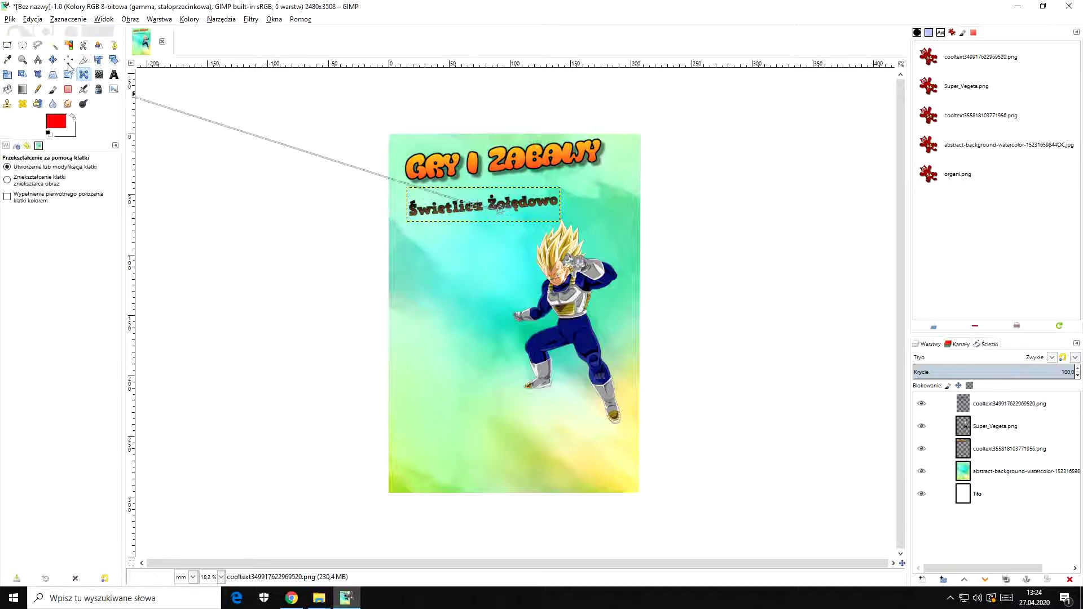
{"action": "left_click", "coordinate": [52, 76]}
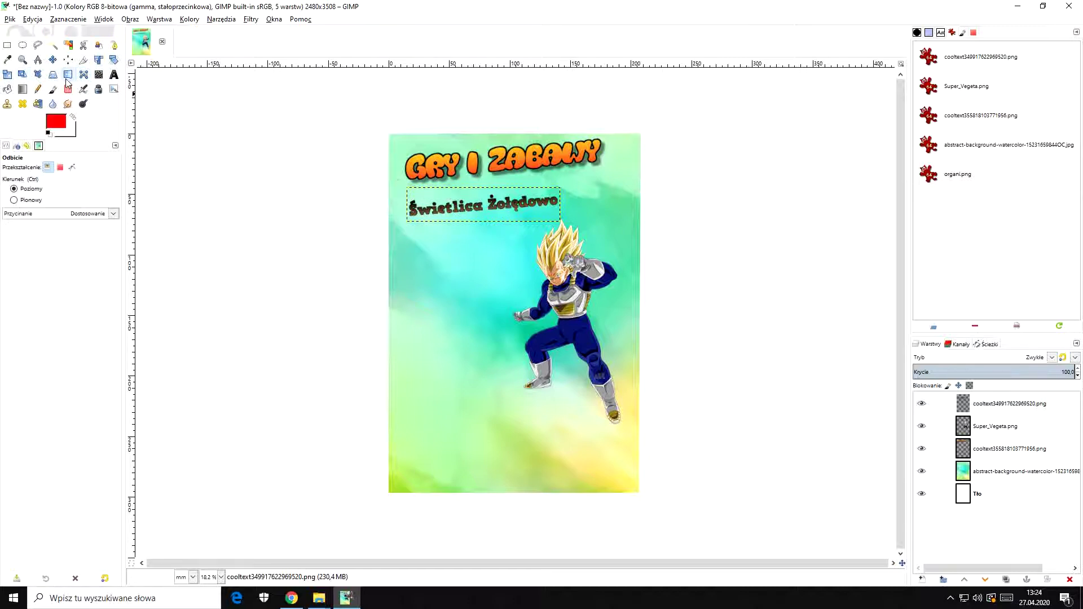
{"action": "left_click", "coordinate": [22, 75]}
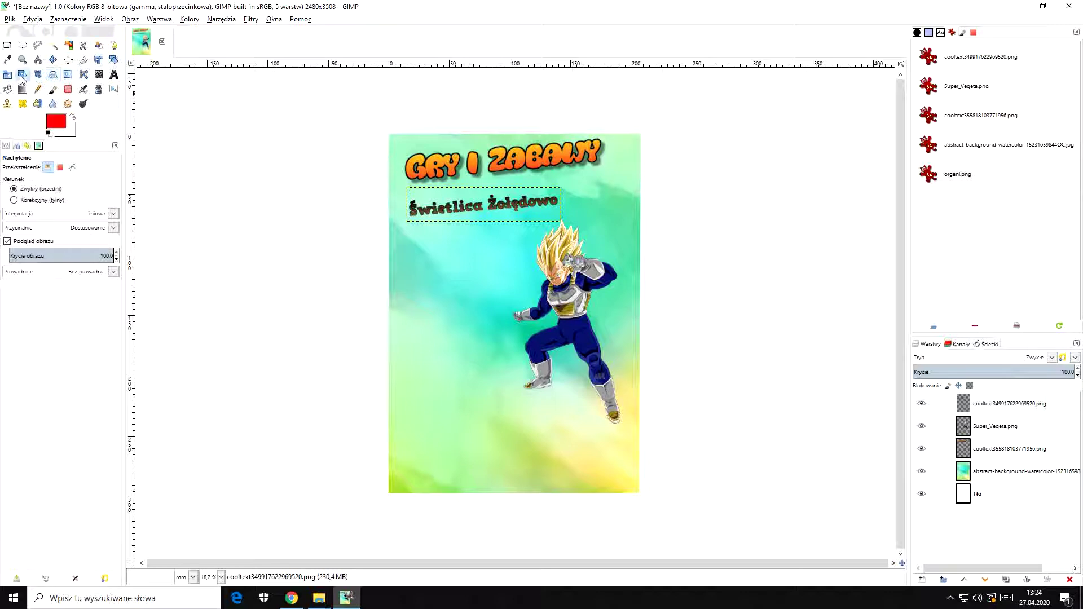
Add the organi.png logo from the plakat desktop folder to the poster as a new layer and maximize the GIMP window
{"action": "left_click", "coordinate": [1043, 7]}
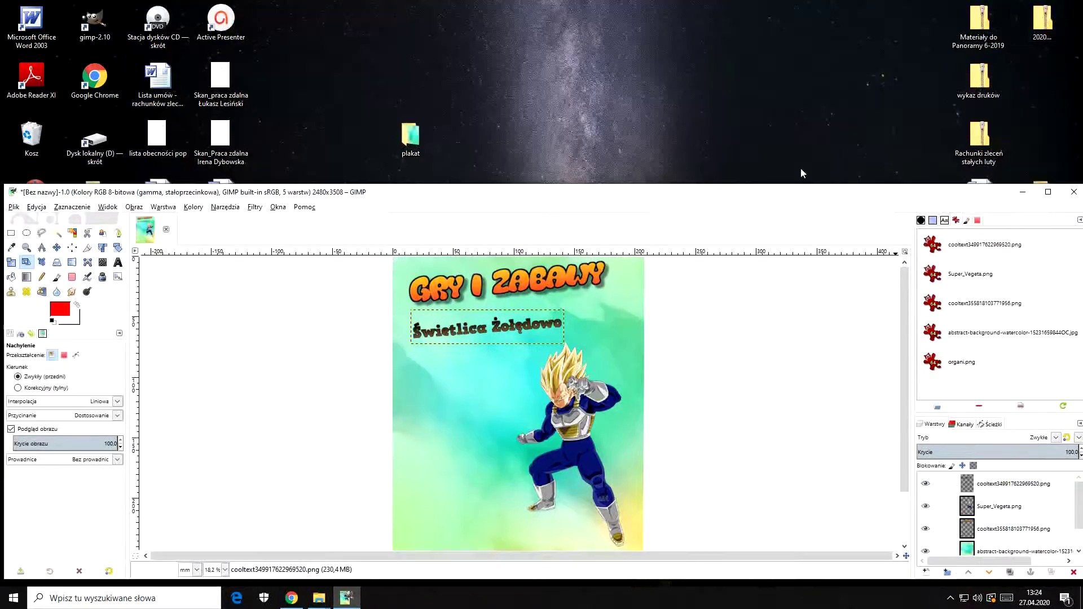
{"action": "double_click", "coordinate": [423, 146]}
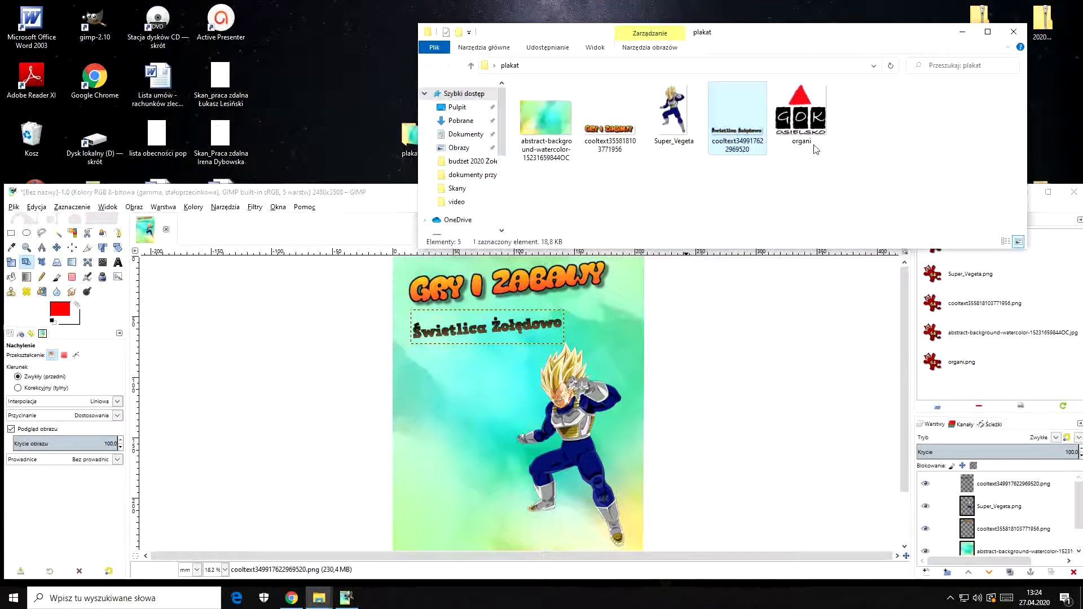
{"action": "left_click", "coordinate": [821, 117]}
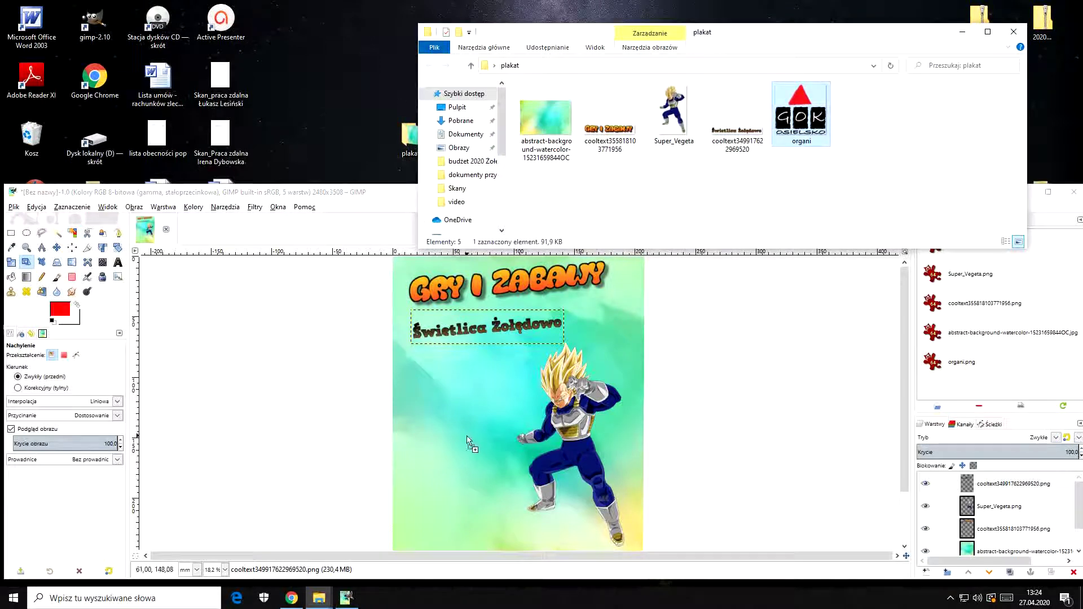
{"action": "left_click_drag", "start_coordinate": [468, 440], "coordinate": [468, 440]}
{"action": "left_click", "coordinate": [970, 37]}
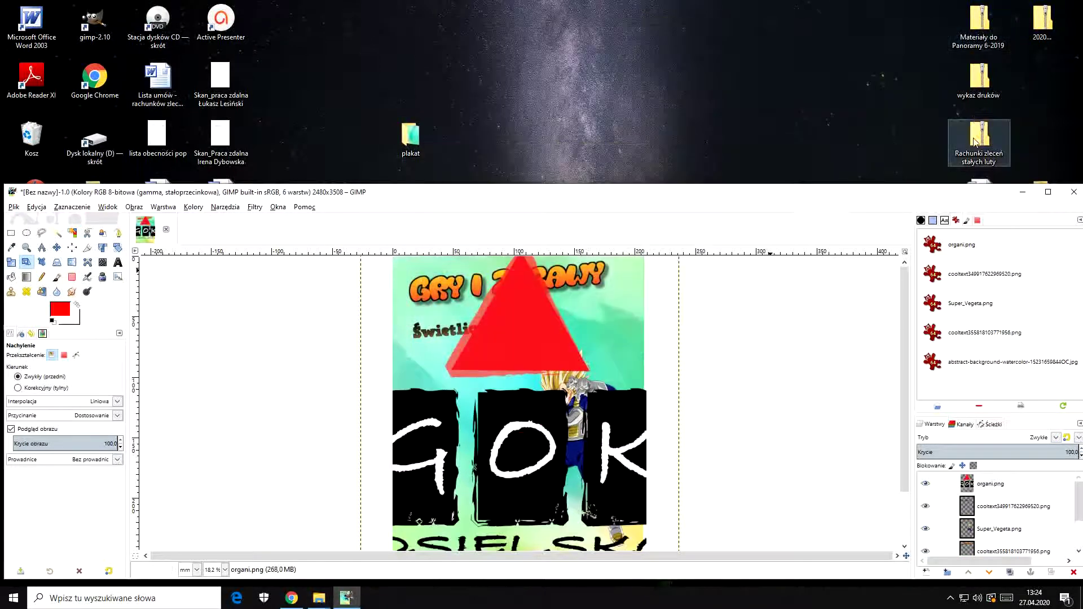
{"action": "left_click_drag", "start_coordinate": [904, 194], "coordinate": [906, 126]}
{"action": "left_click", "coordinate": [1049, 124]}
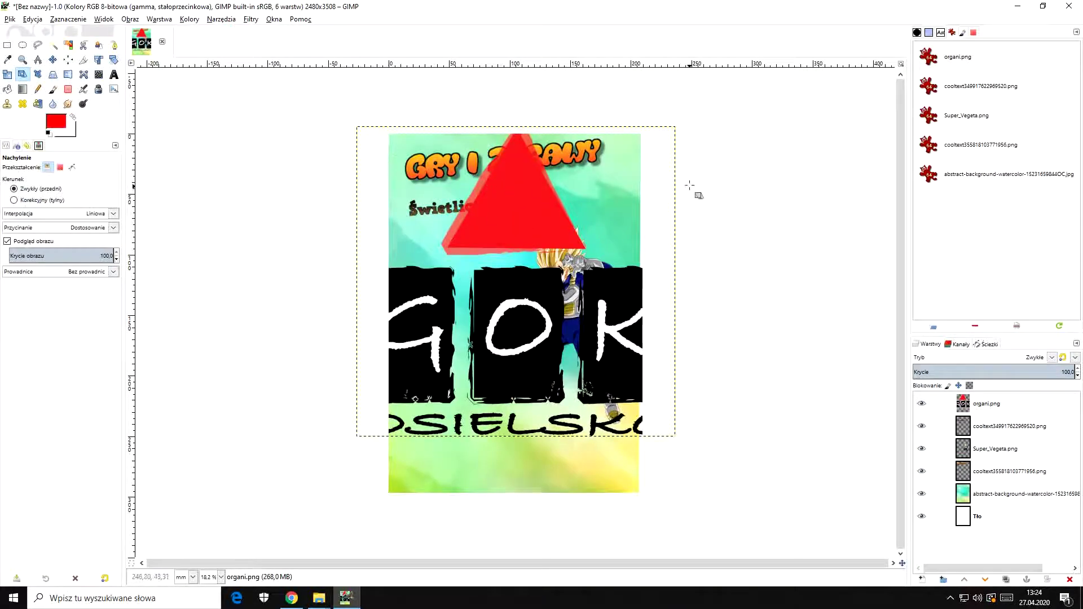
Scale the GOK Osielsko logo to about 0.28 with Unified Transform and place it in the poster's lower-left corner
{"action": "left_click", "coordinate": [684, 147]}
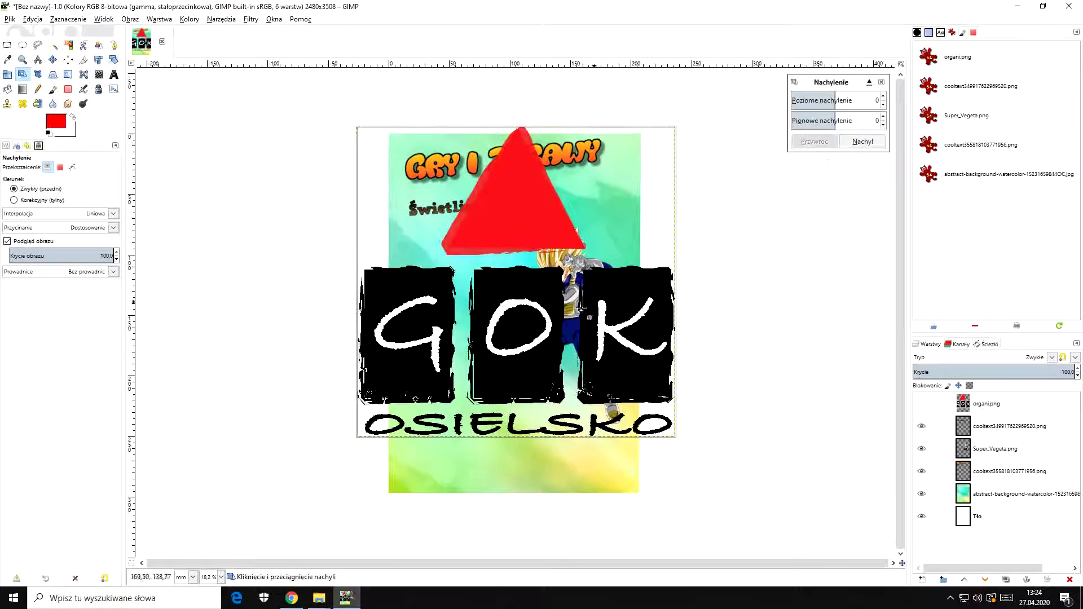
{"action": "left_click", "coordinate": [104, 66]}
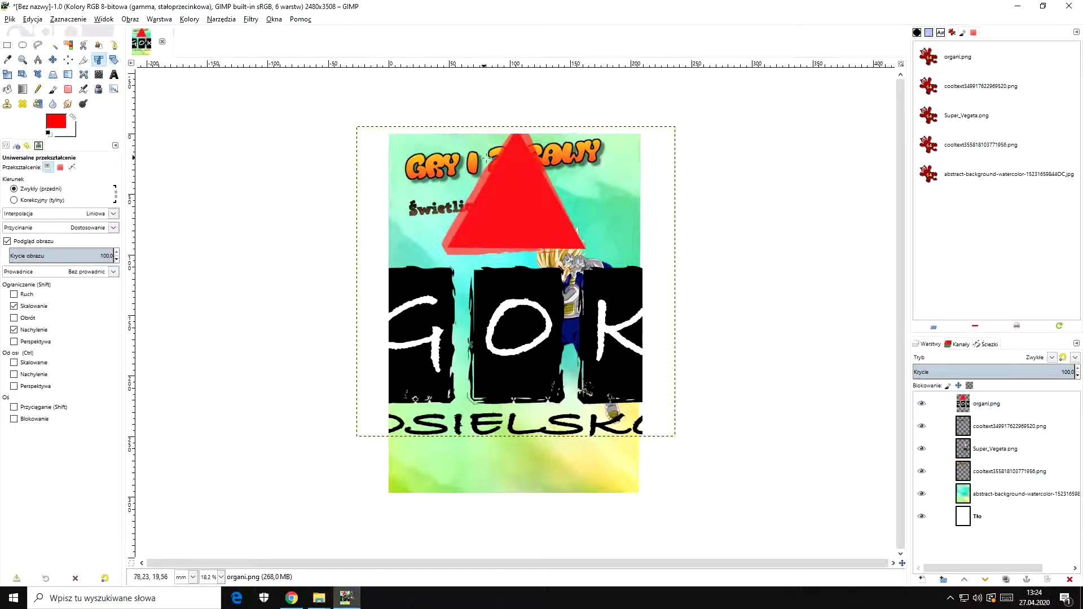
{"action": "left_click_drag", "start_coordinate": [514, 194], "coordinate": [521, 227]}
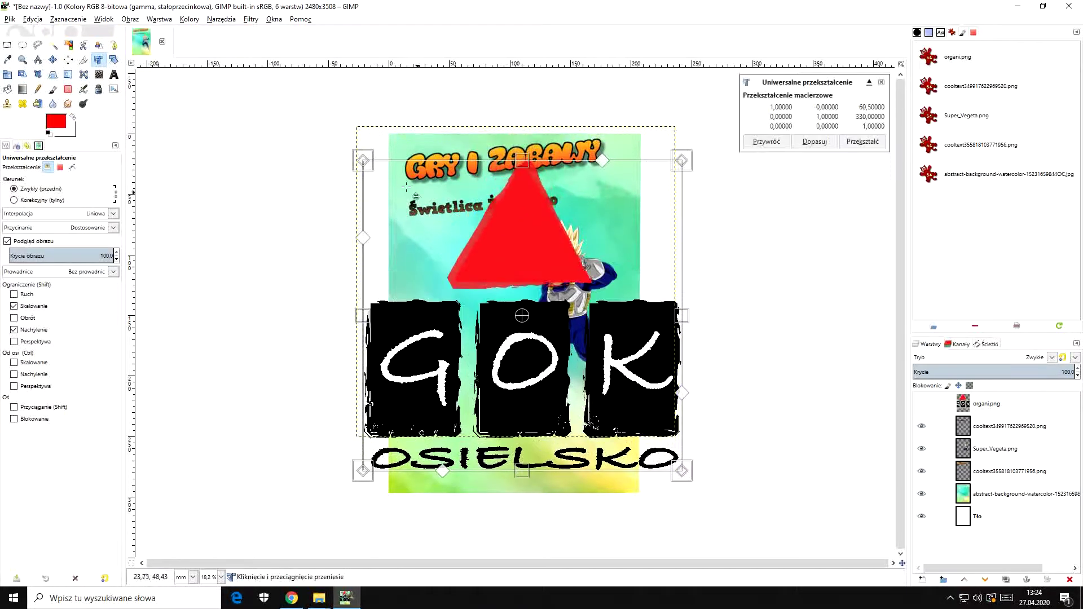
{"action": "left_click_drag", "start_coordinate": [371, 169], "coordinate": [456, 420]}
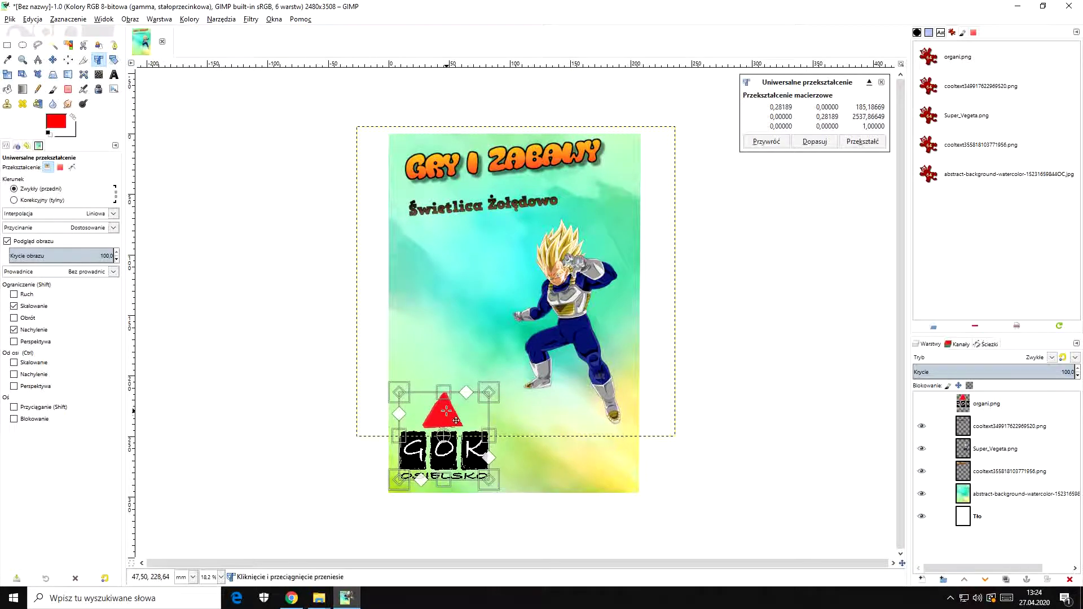
{"action": "left_click", "coordinate": [862, 141]}
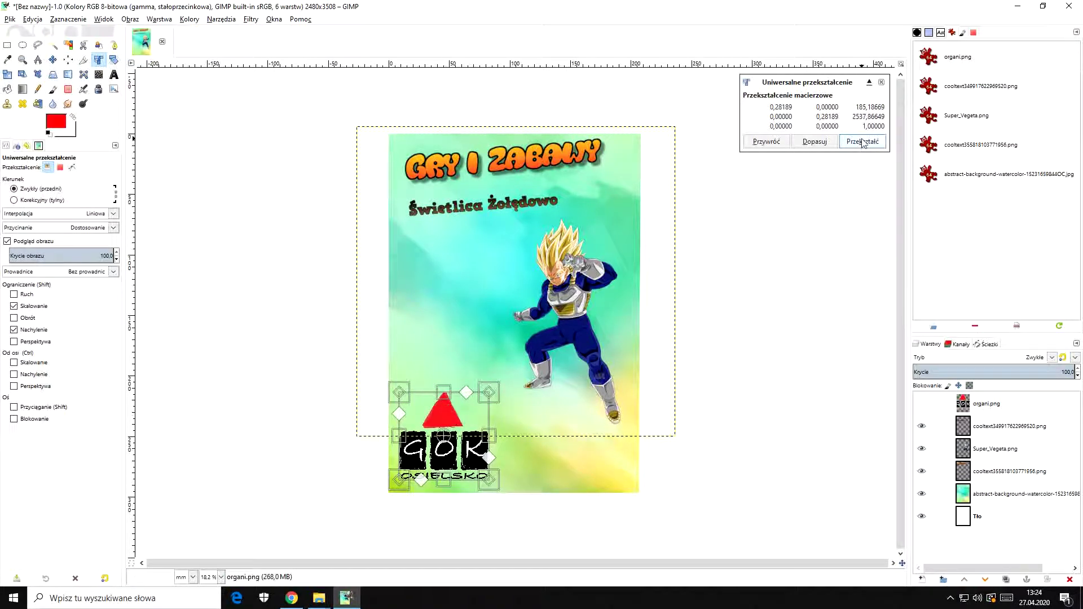
{"action": "left_click", "coordinate": [764, 297]}
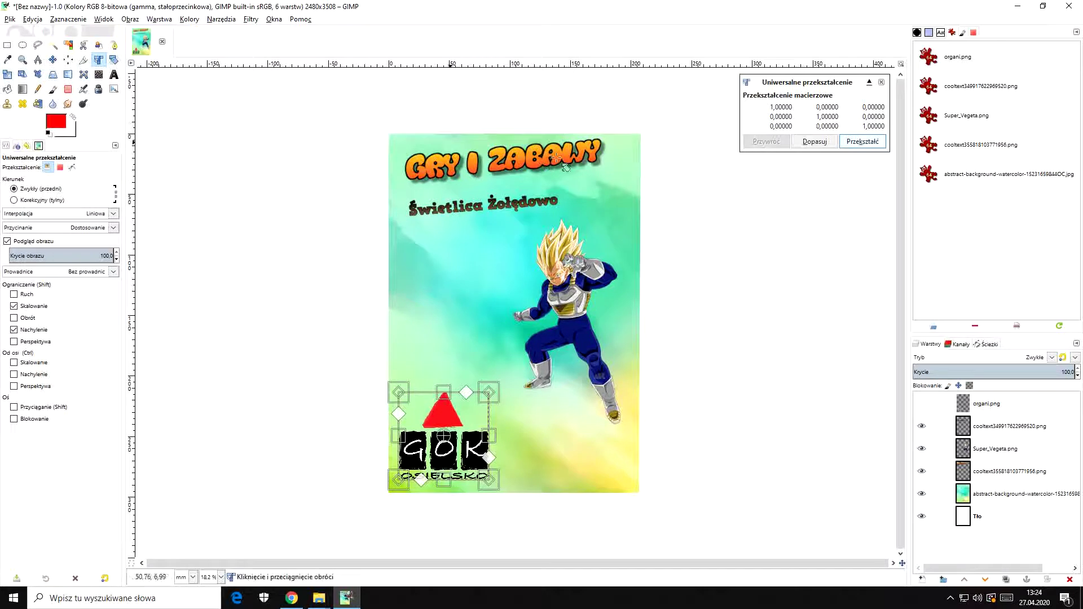
{"action": "left_click", "coordinate": [864, 142]}
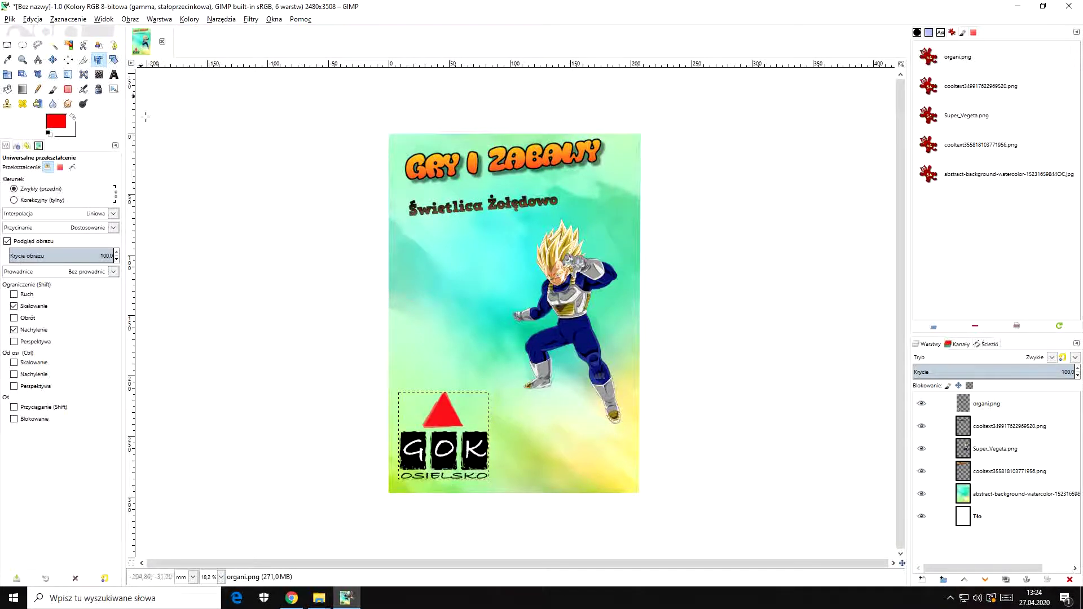
Create a text frame on the poster beneath the Świetlica Żołędowo caption, to the left of the character
{"action": "left_click", "coordinate": [114, 74]}
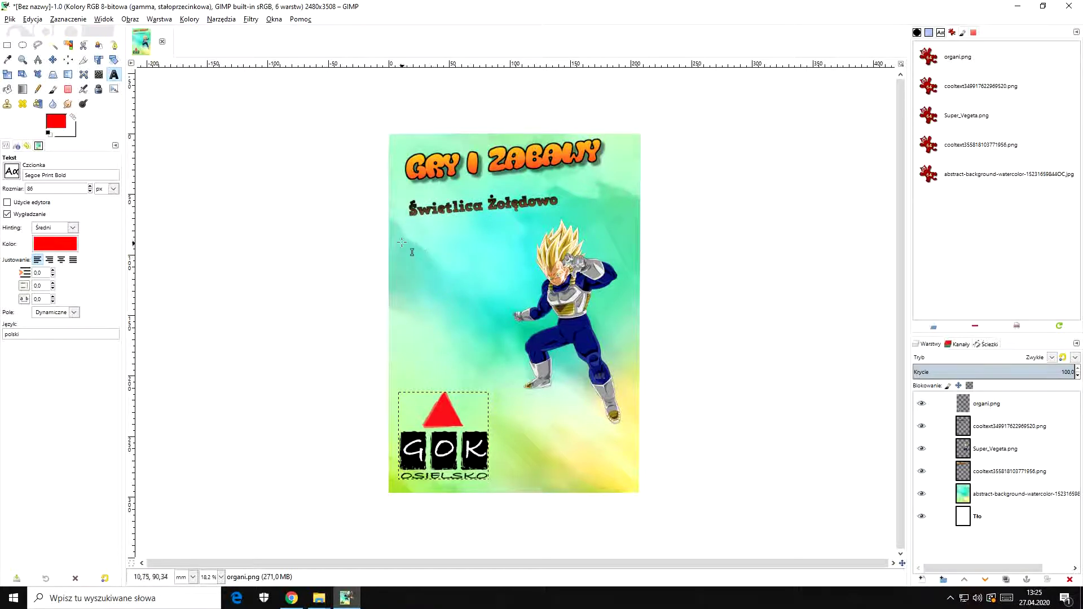
{"action": "left_click_drag", "start_coordinate": [397, 232], "coordinate": [520, 302]}
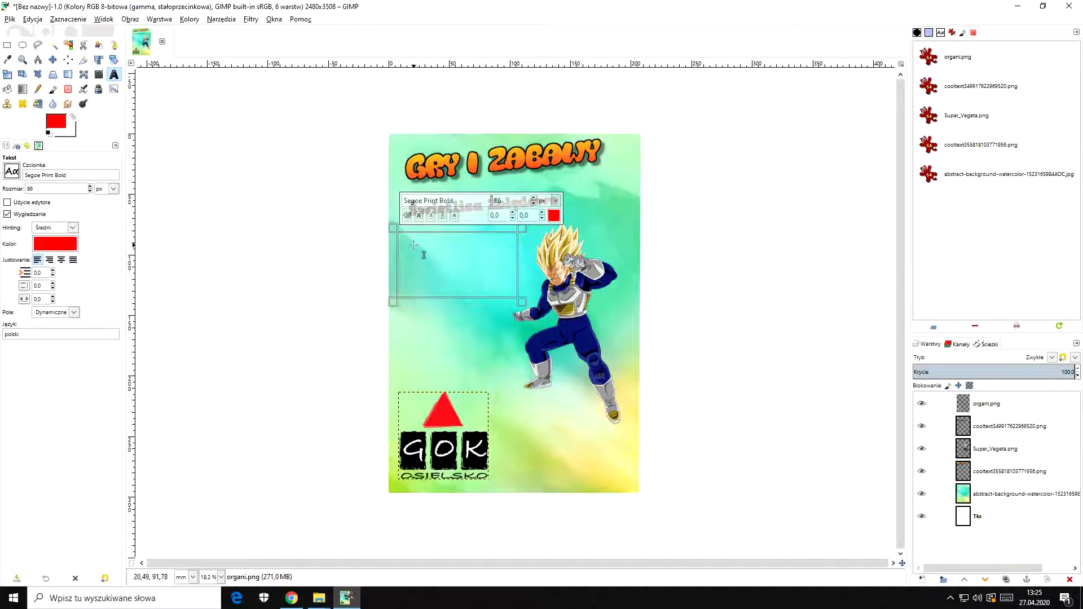
{"action": "type", "text": "asdasda"}
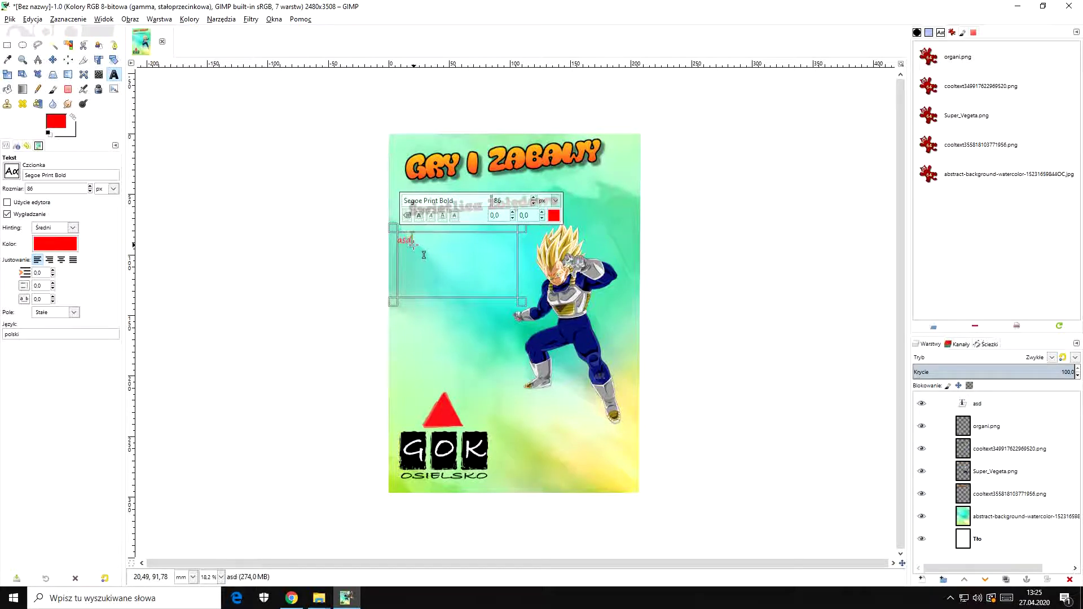
{"action": "key", "text": "BackSpace"}
{"action": "key", "text": "BackSpace"}
{"action": "key", "text": "BackSpace"}
{"action": "key", "text": "BackSpace"}
{"action": "key", "text": "BackSpace"}
{"action": "key", "text": "BackSpace"}
{"action": "key", "text": "BackSpace"}
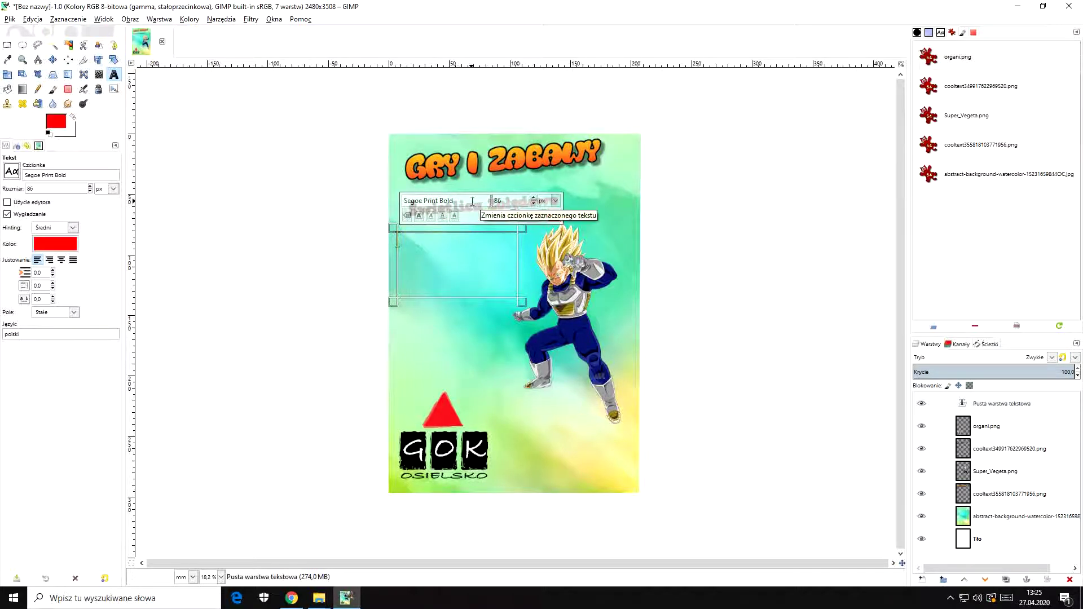
Set the text's font to Arial Bold Condensed with a size of 167 px
{"action": "left_click", "coordinate": [10, 170]}
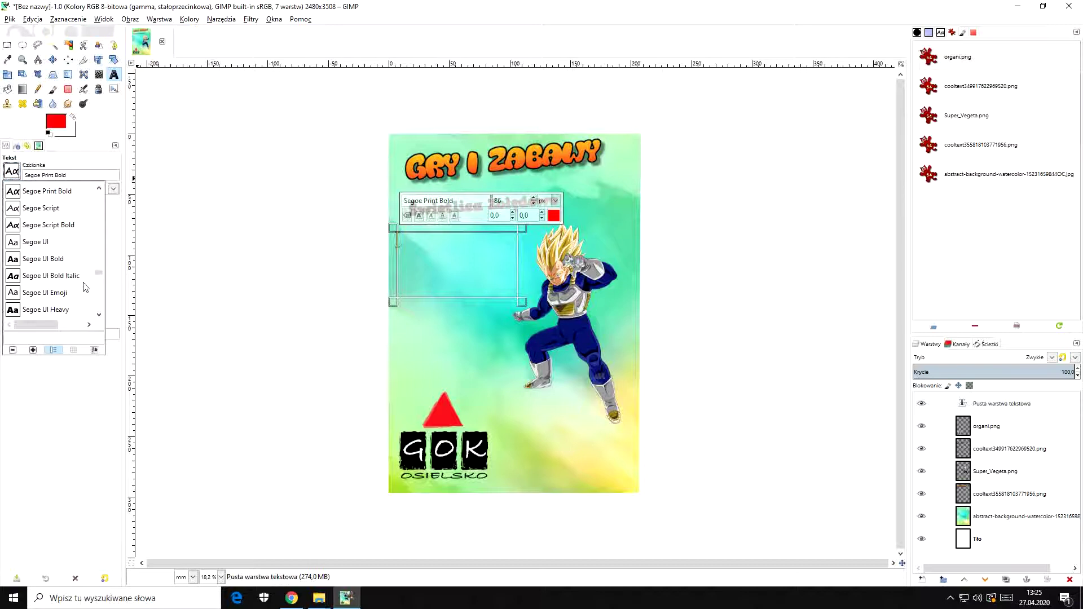
{"action": "left_click_drag", "start_coordinate": [98, 272], "coordinate": [103, 194]}
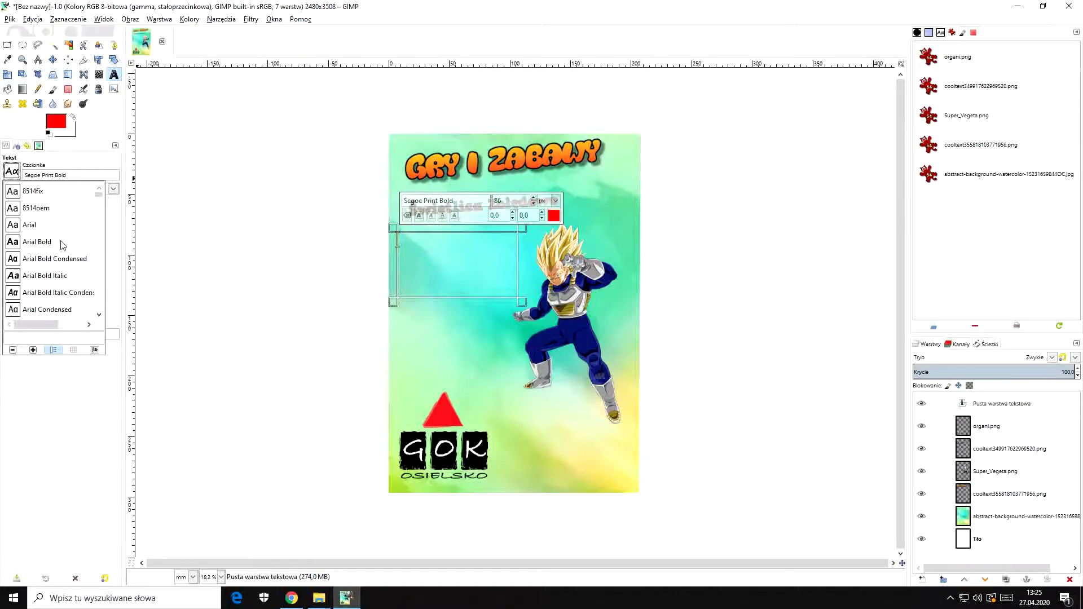
{"action": "double_click", "coordinate": [43, 260]}
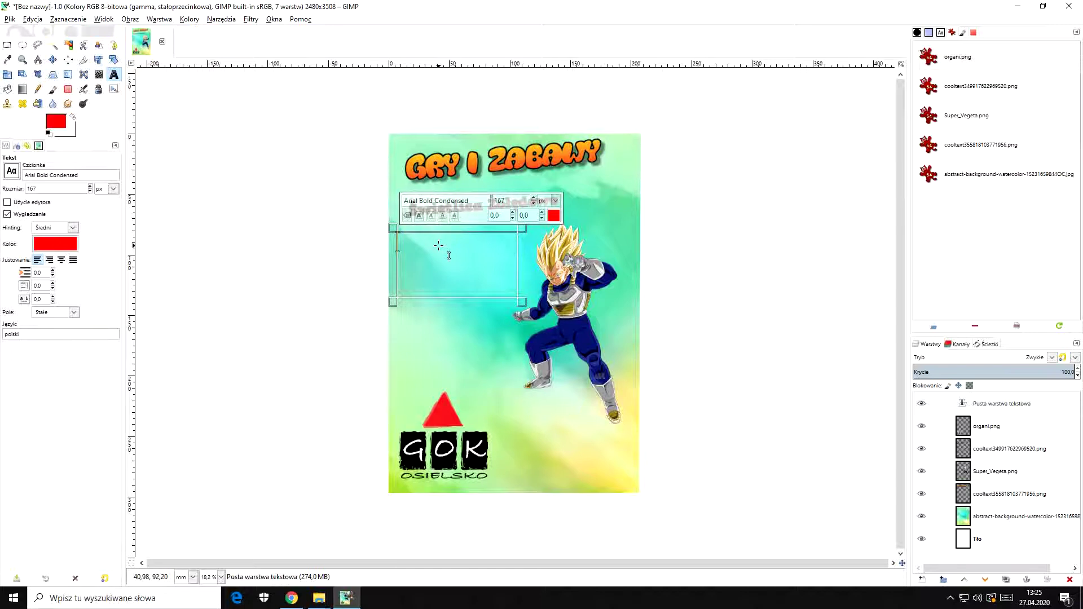
Enter the event date "21.05.2020r." with "godz. 17.00" on a second line in the text frame
{"action": "type", "text": "2"}
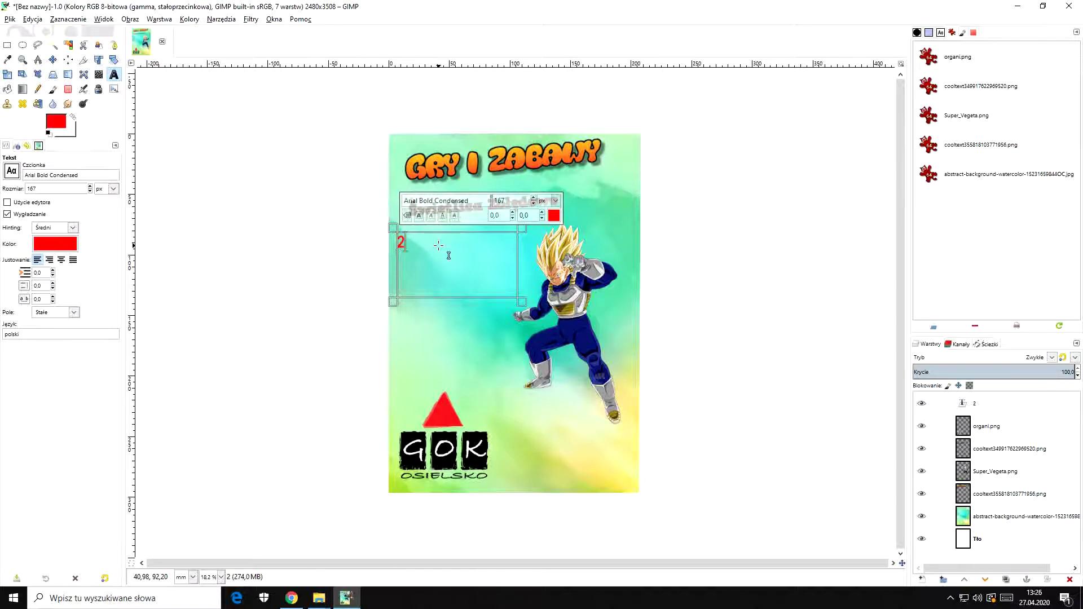
{"action": "type", "text": "1.05"}
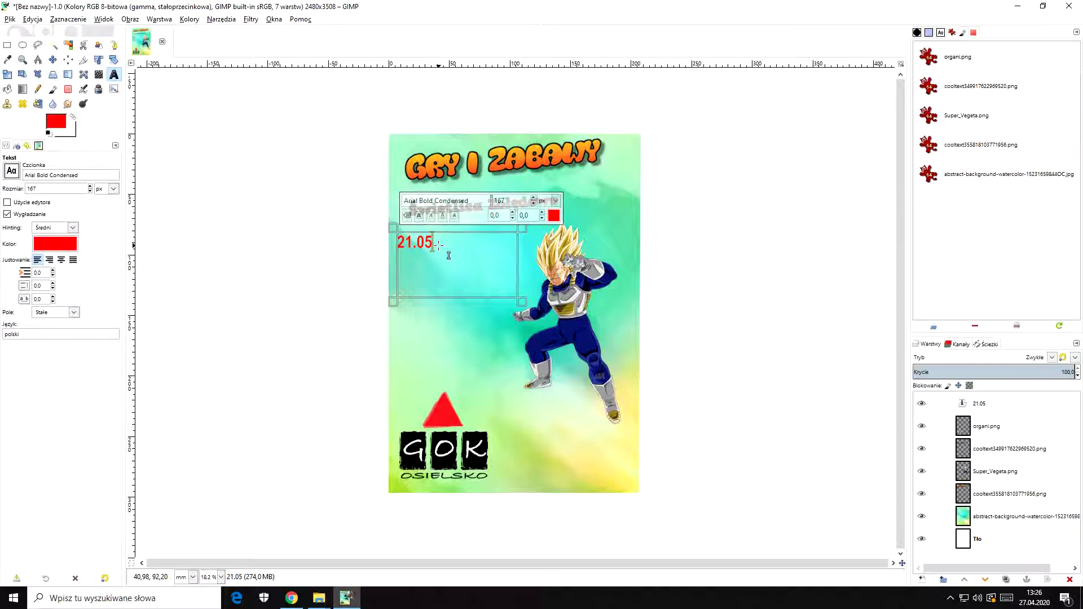
{"action": "type", "text": ".2020"}
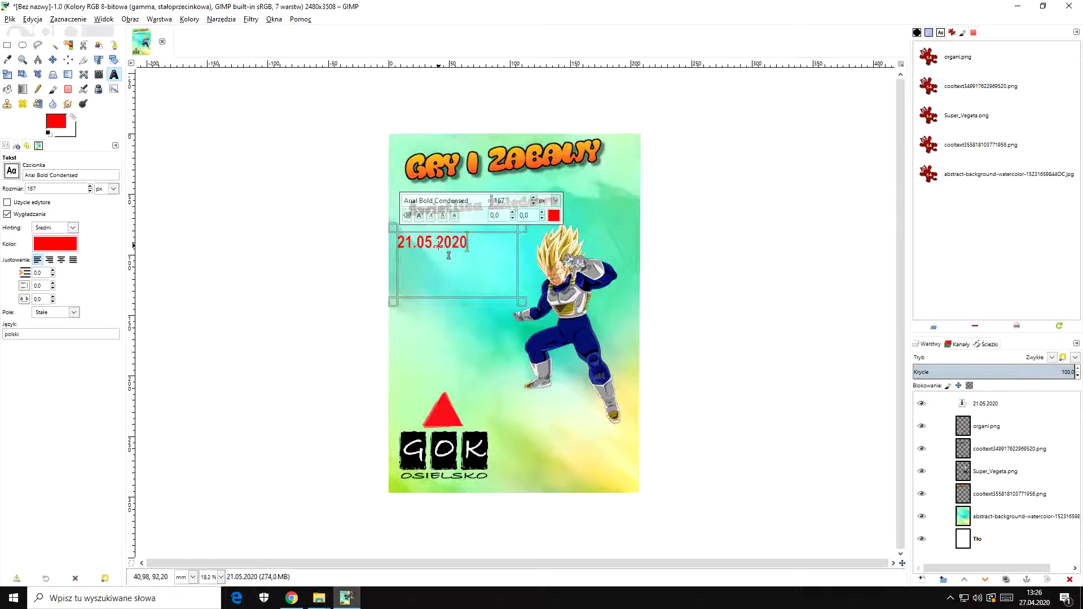
{"action": "type", "text": "r."}
{"action": "key", "text": "Return"}
{"action": "type", "text": "godz."}
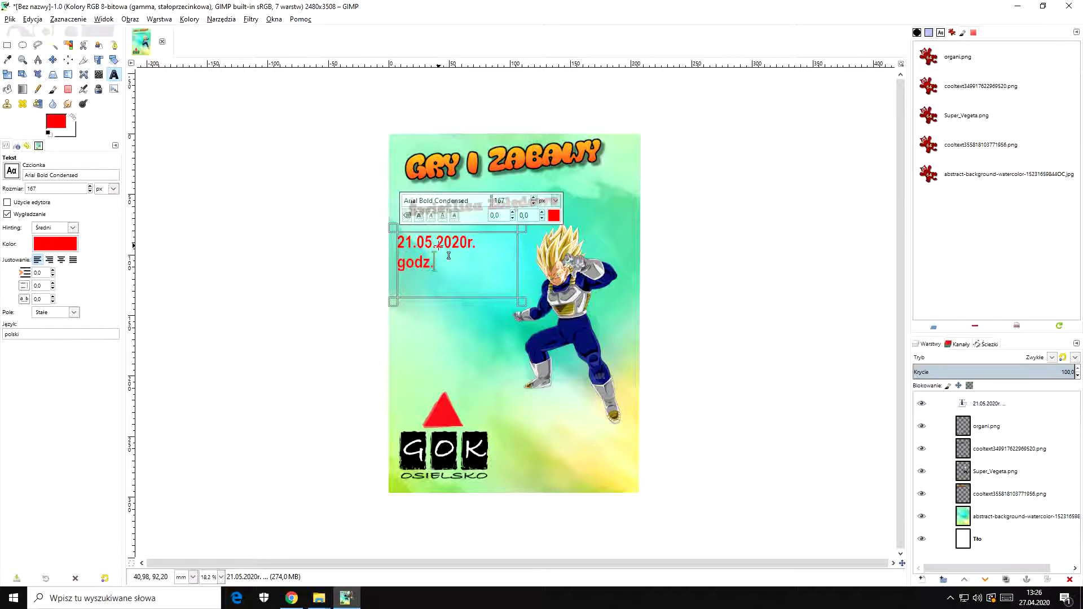
{"action": "type", "text": " 17.00"}
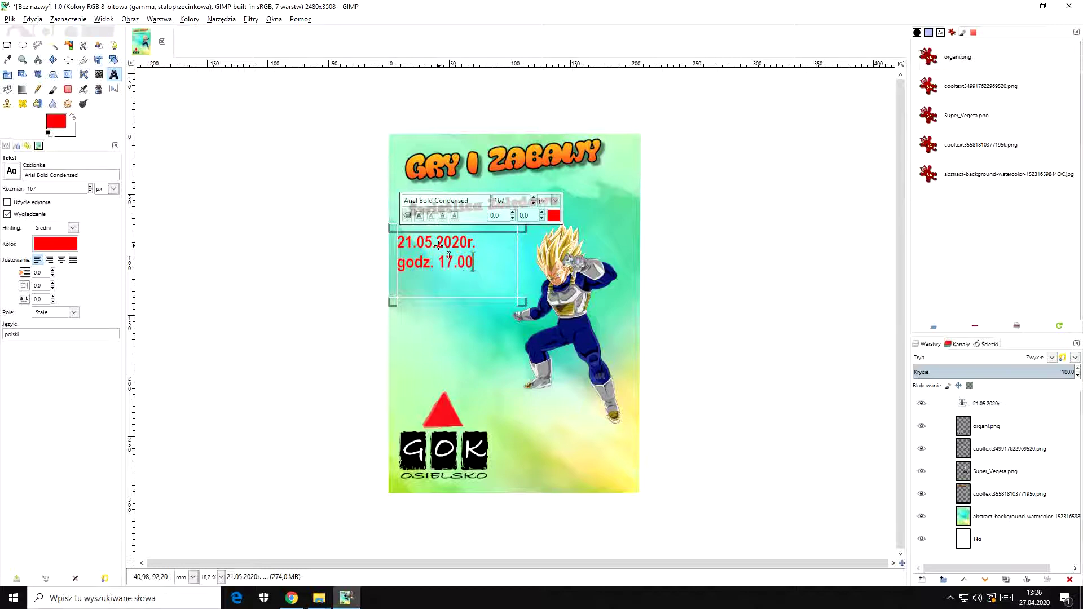
Move the date text about 38 px right and 176 px down with Unified Transform, scale it to about 1.03 and apply
{"action": "left_click", "coordinate": [115, 60]}
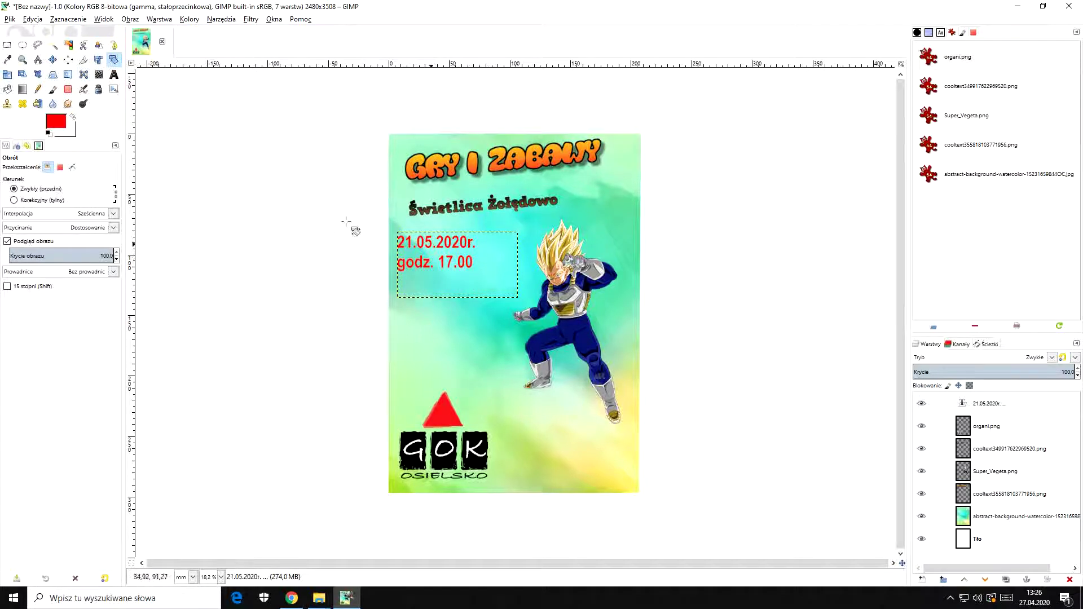
{"action": "left_click", "coordinate": [98, 59]}
{"action": "left_click", "coordinate": [467, 255]}
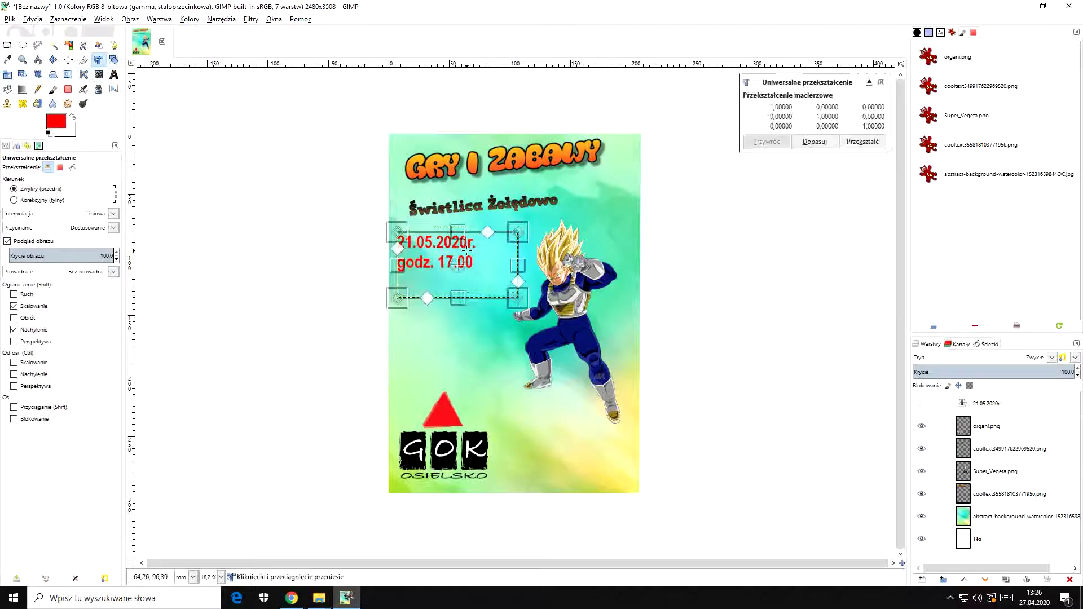
{"action": "left_click_drag", "start_coordinate": [467, 248], "coordinate": [471, 266]}
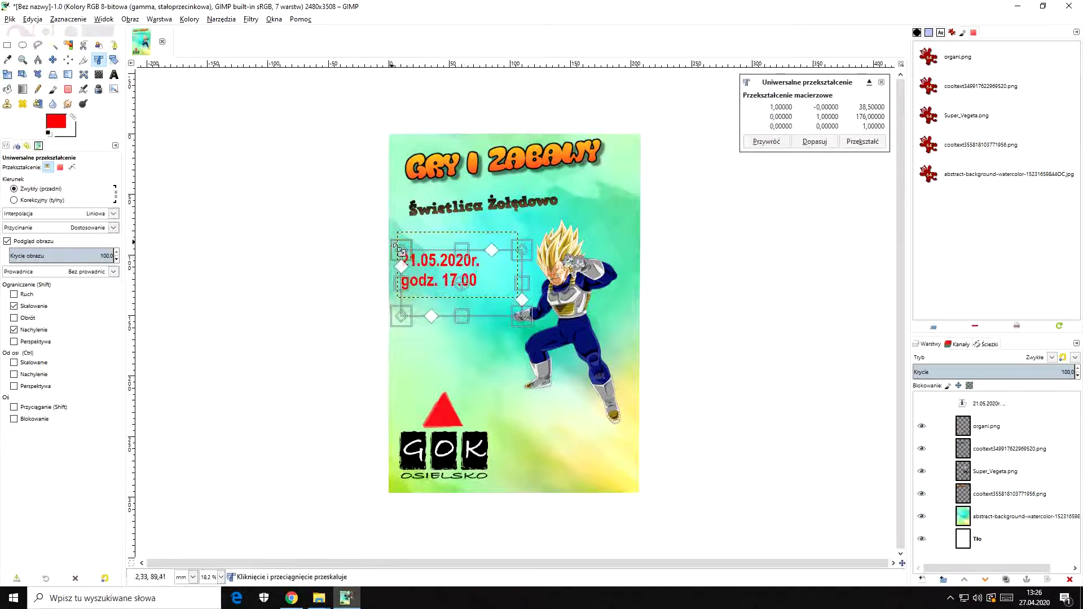
{"action": "left_click_drag", "start_coordinate": [397, 248], "coordinate": [397, 248]}
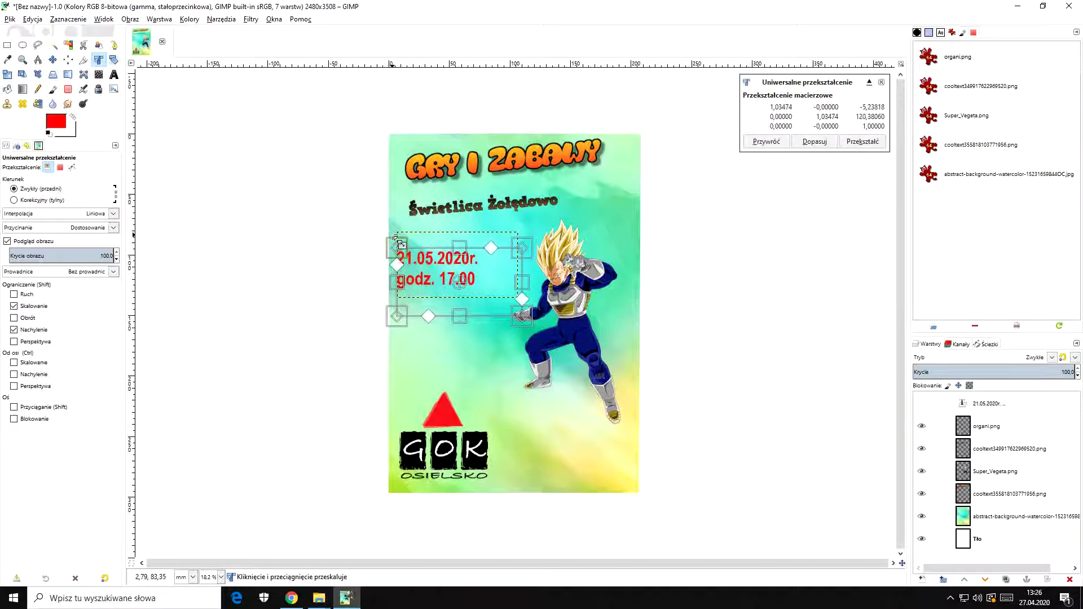
{"action": "left_click", "coordinate": [881, 143]}
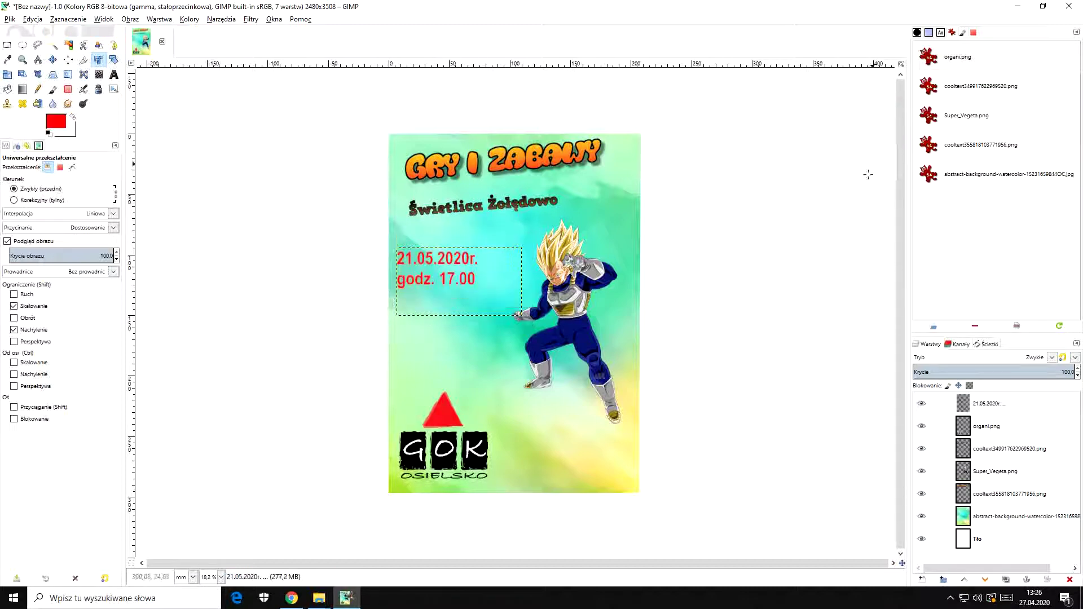
Activate the Text tool and select the layers one by one from Tło up to the date text layer
{"action": "left_click", "coordinate": [1000, 540]}
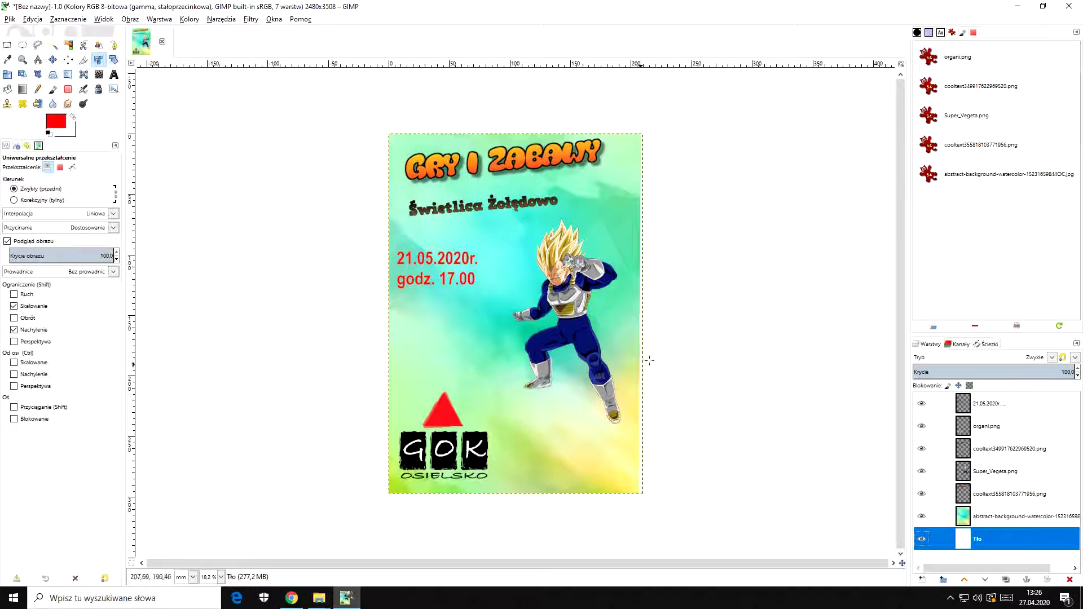
{"action": "left_click", "coordinate": [113, 74]}
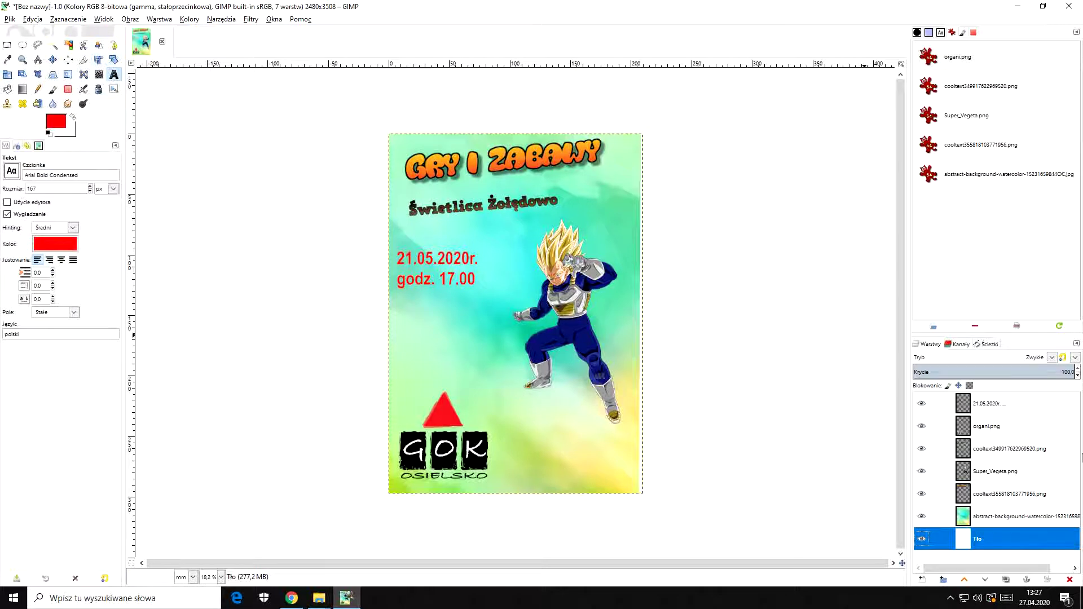
{"action": "left_click", "coordinate": [1011, 513]}
{"action": "left_click", "coordinate": [1010, 493]}
{"action": "left_click", "coordinate": [1011, 471]}
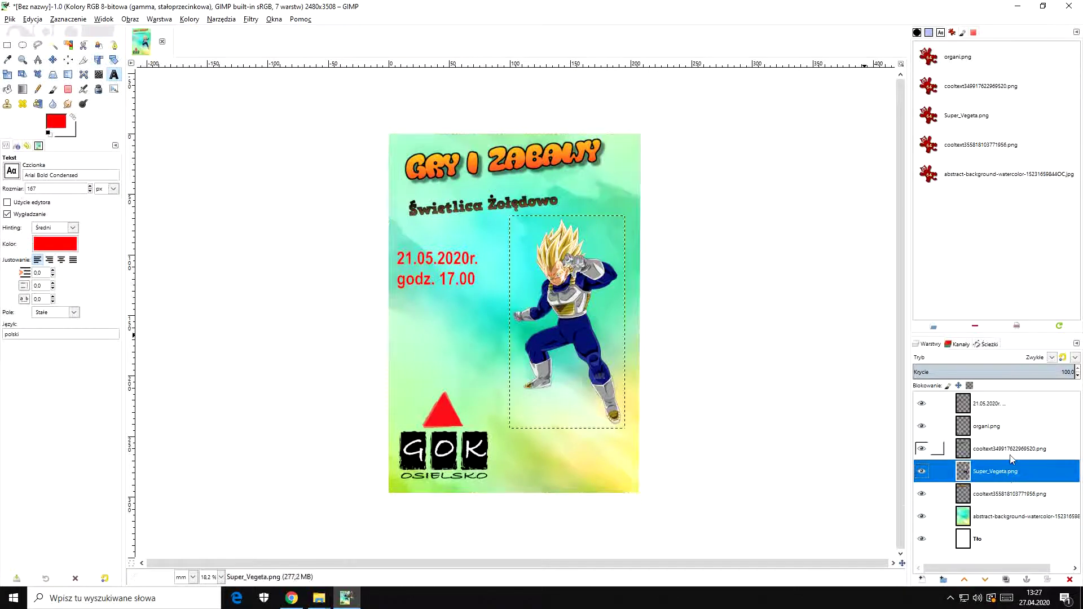
{"action": "left_click", "coordinate": [1011, 451]}
{"action": "left_click", "coordinate": [1009, 429]}
{"action": "left_click", "coordinate": [1006, 404]}
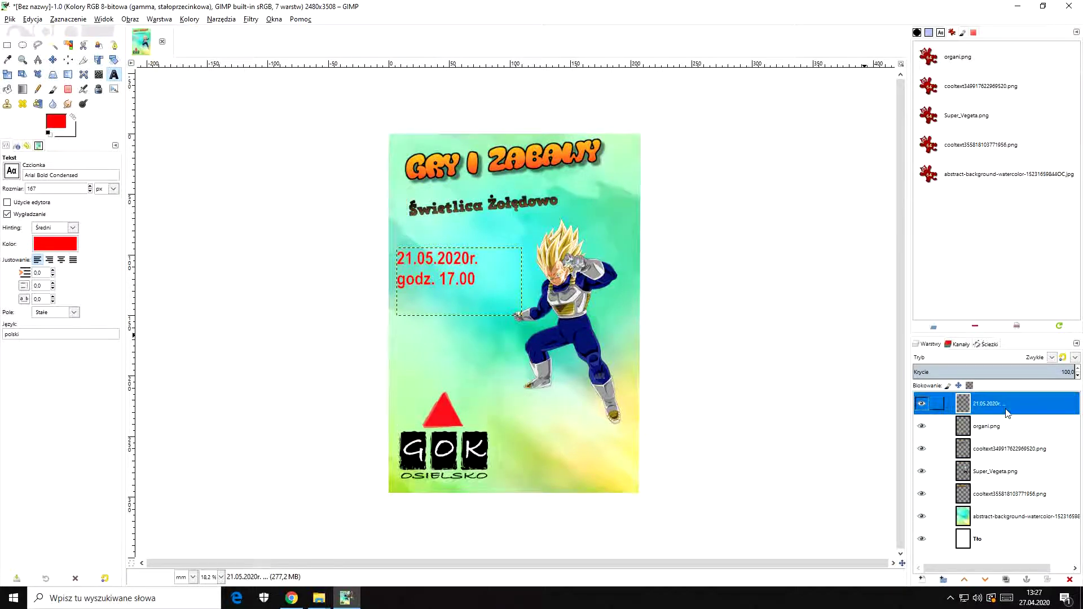
Reopen the date text layer by modifying it and insert a blank line between the date and the time
{"action": "left_click", "coordinate": [450, 281]}
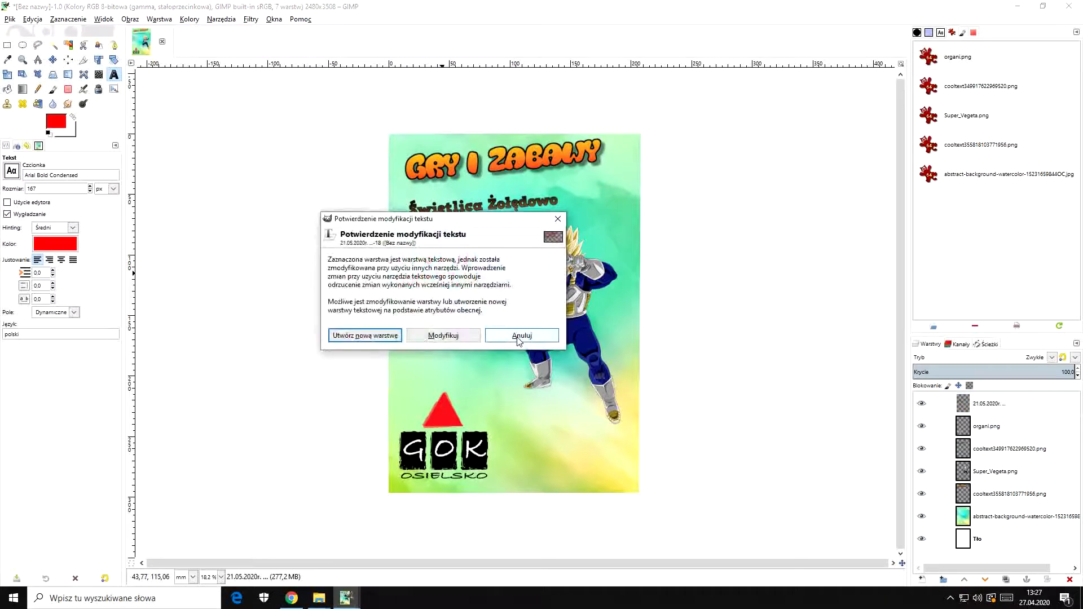
{"action": "left_click", "coordinate": [466, 336]}
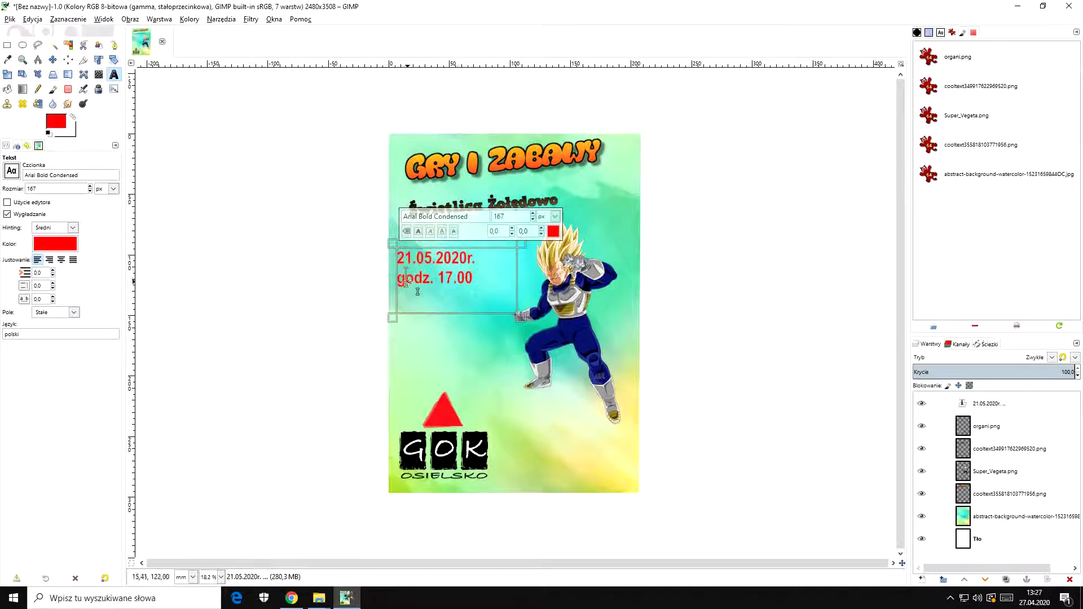
{"action": "key", "text": "Return"}
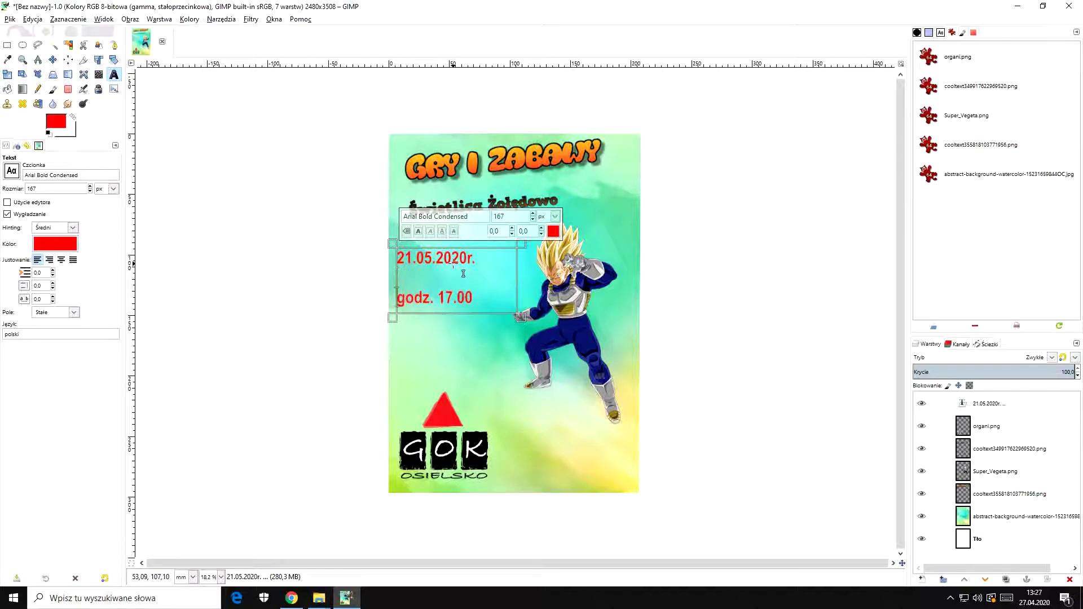
Reduce the size of the "godz. 17.00" line to 143 px
{"action": "left_click_drag", "start_coordinate": [477, 298], "coordinate": [385, 292]}
{"action": "left_click", "coordinate": [532, 219]}
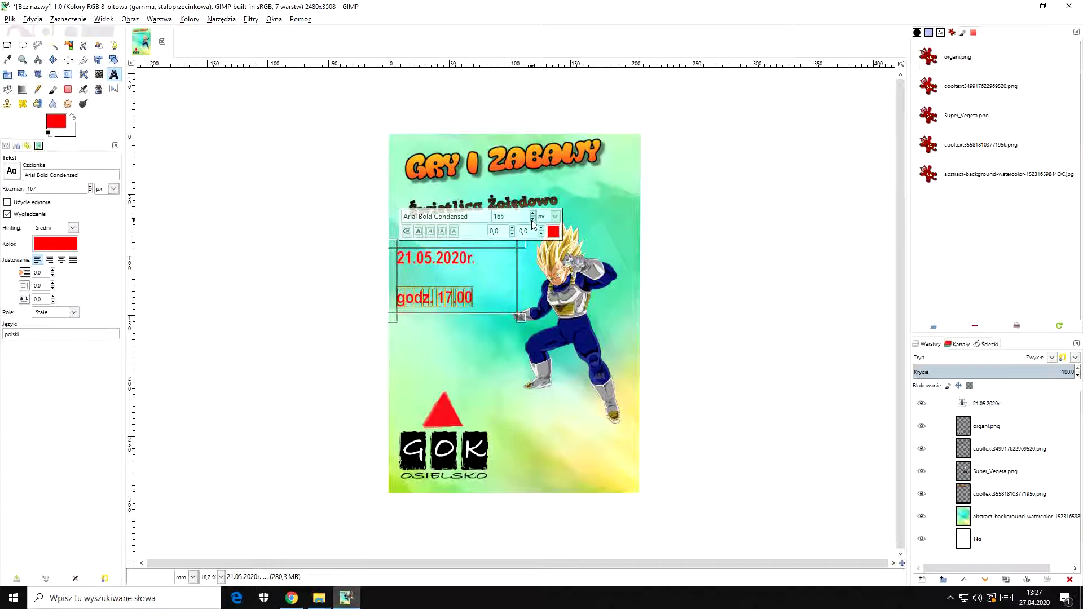
{"action": "left_click", "coordinate": [532, 220]}
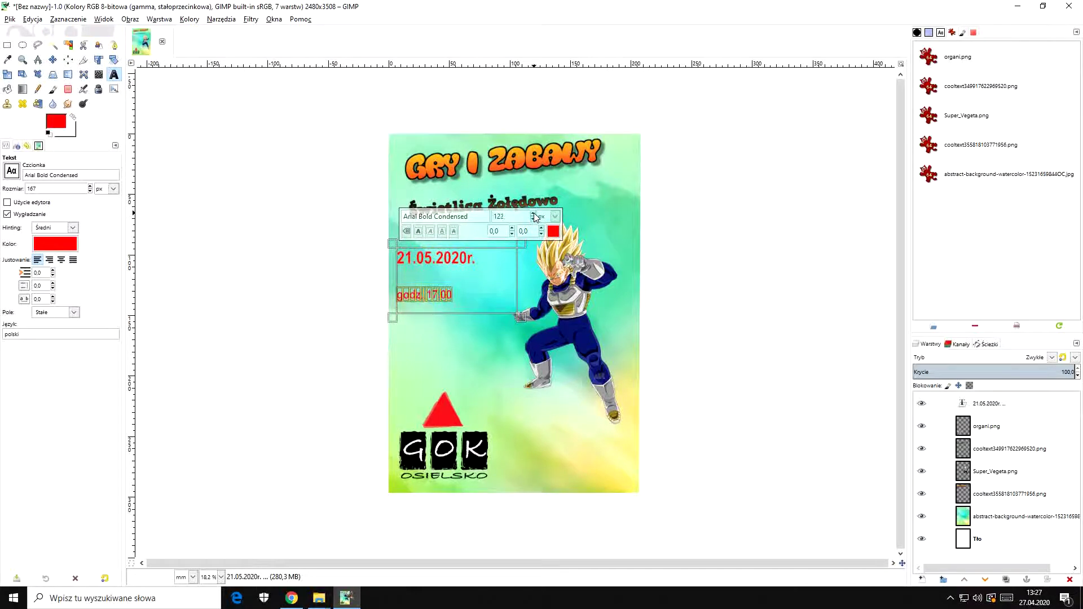
{"action": "left_click", "coordinate": [533, 214]}
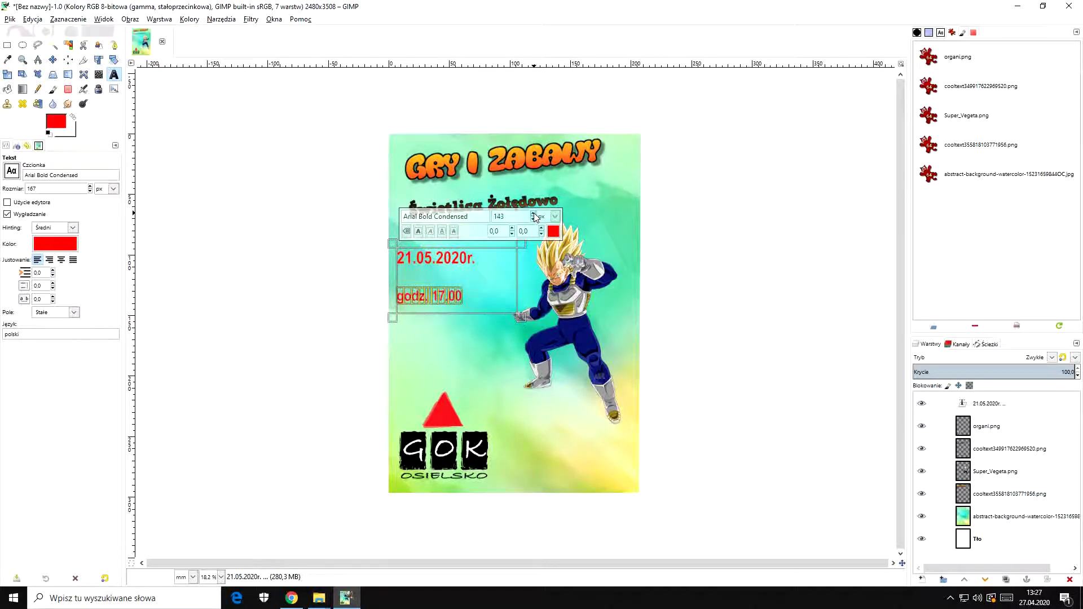
{"action": "left_click", "coordinate": [486, 285]}
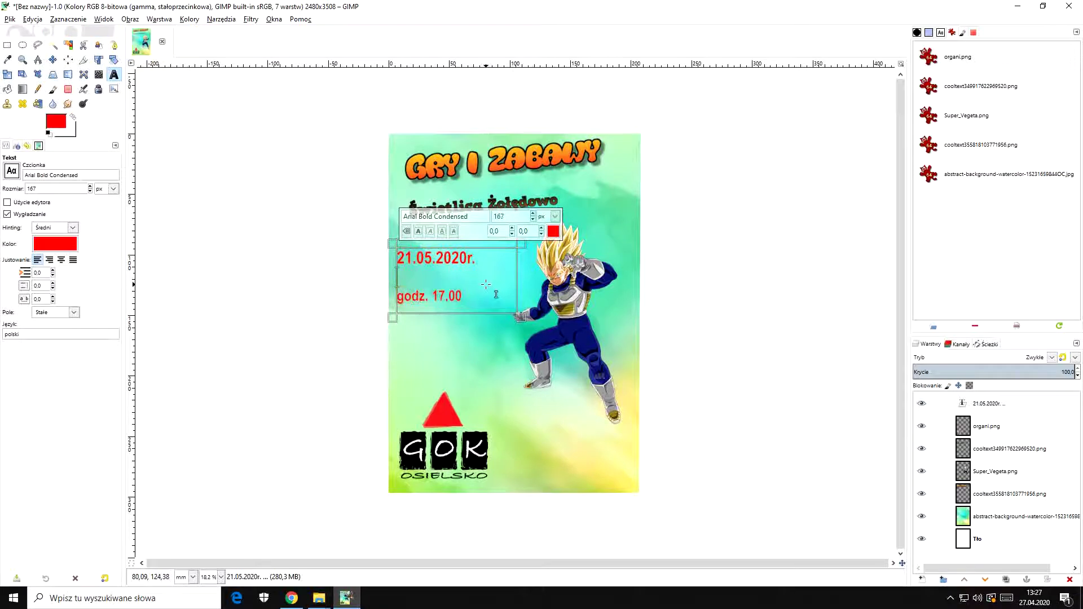
{"action": "left_click", "coordinate": [1010, 426]}
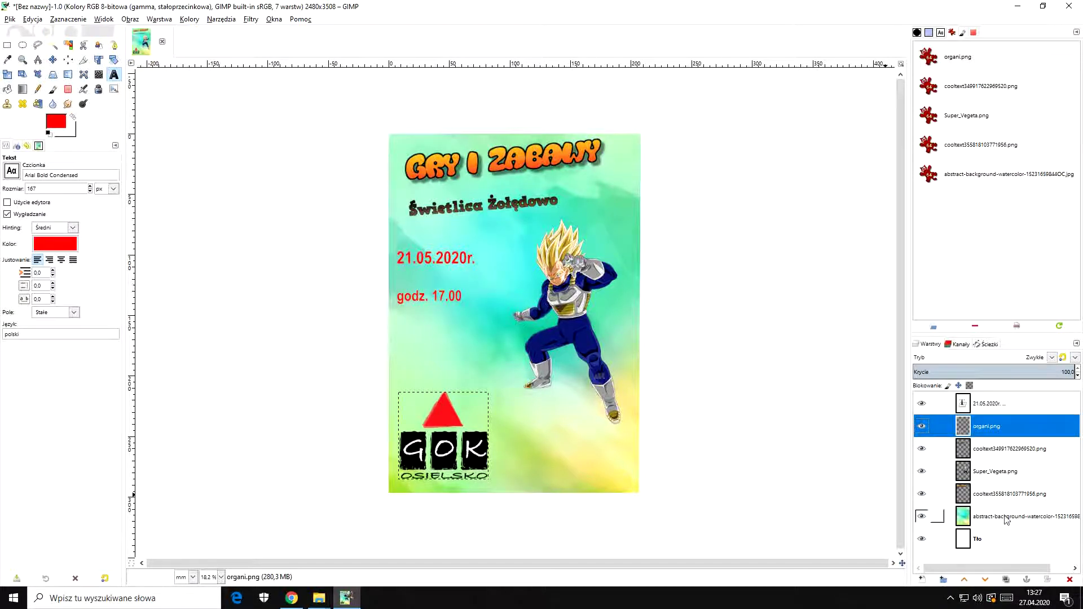
{"action": "left_click", "coordinate": [1008, 542]}
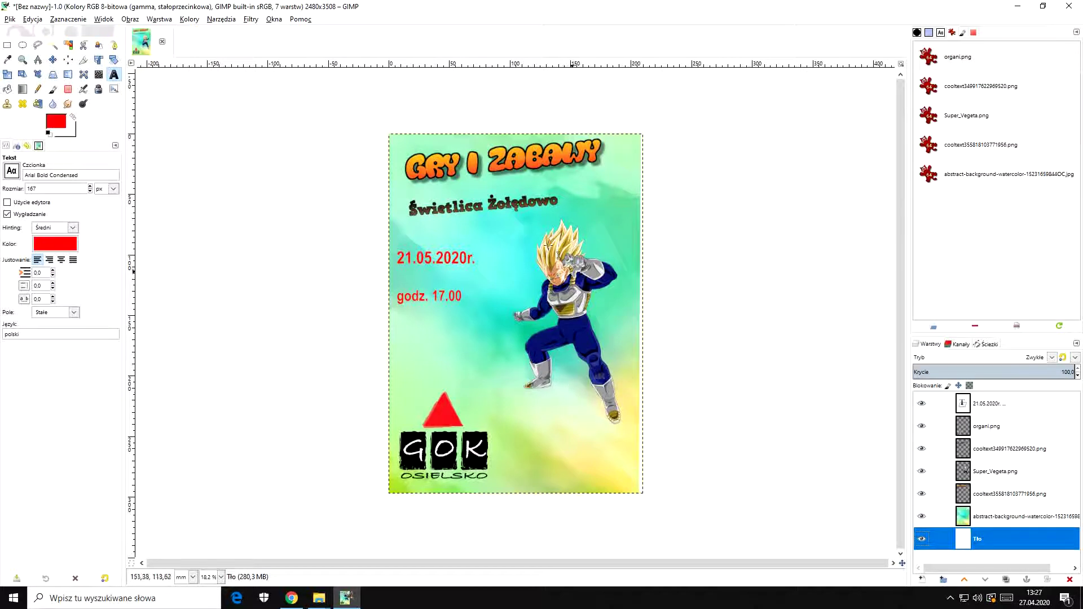
{"action": "left_click", "coordinate": [458, 295]}
{"action": "left_click", "coordinate": [710, 311]}
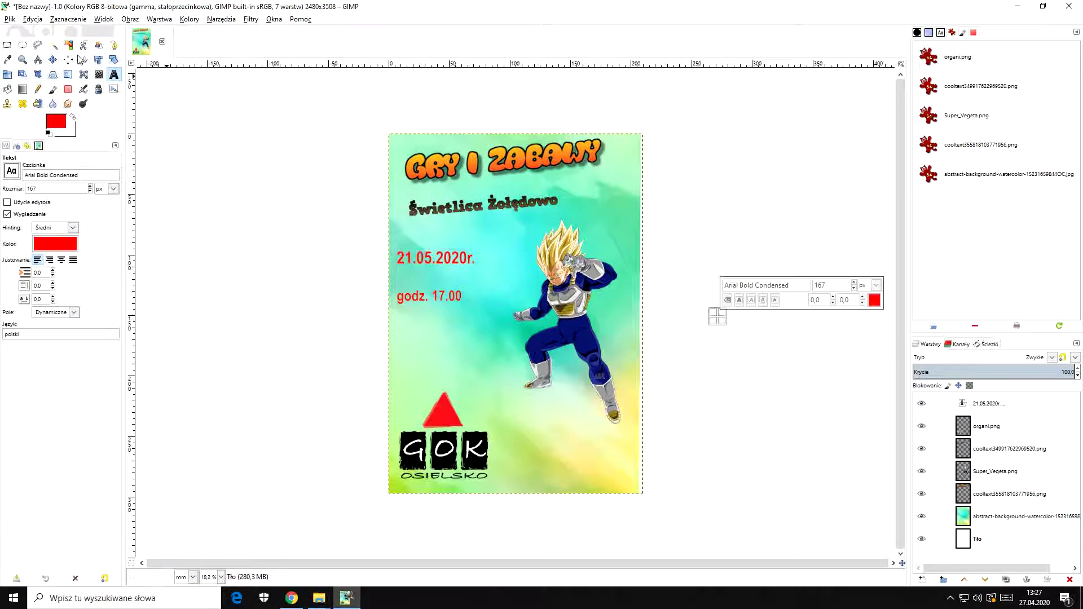
Export the poster to the desktop (Pulpit) as "plakat gry i zabawy.png" with the default PNG options
{"action": "left_click", "coordinate": [10, 19]}
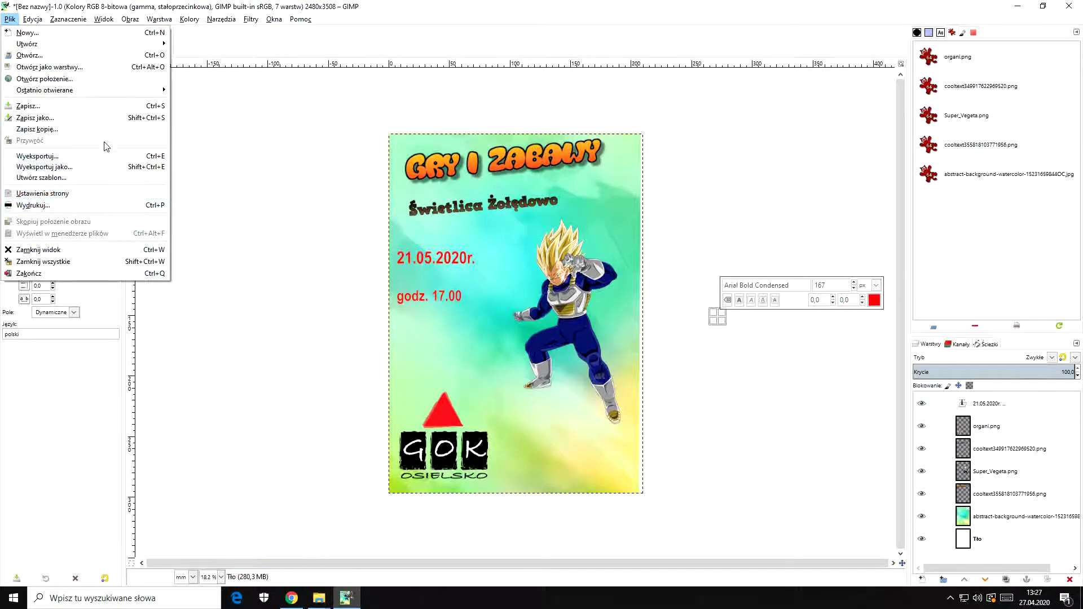
{"action": "left_click", "coordinate": [86, 169]}
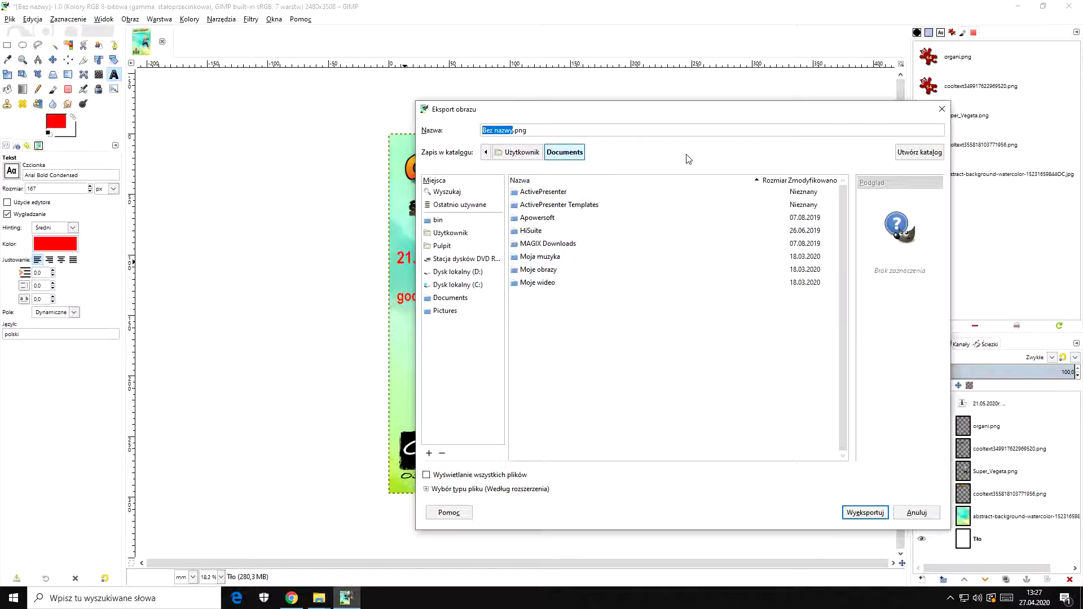
{"action": "type", "text": "plakat gry i zabawy"}
{"action": "left_click", "coordinate": [450, 246]}
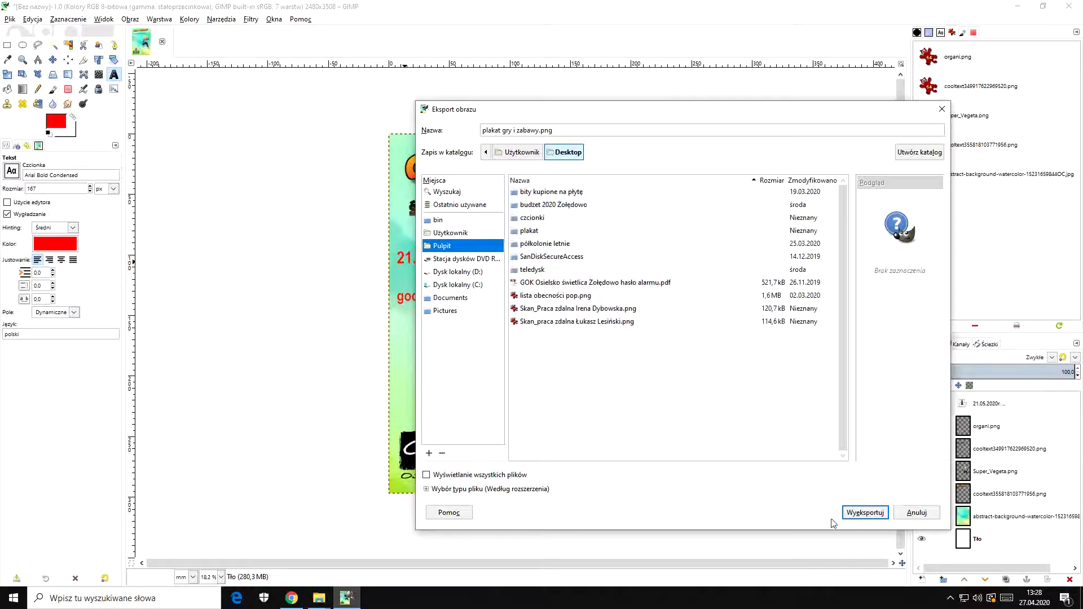
{"action": "left_click", "coordinate": [859, 513]}
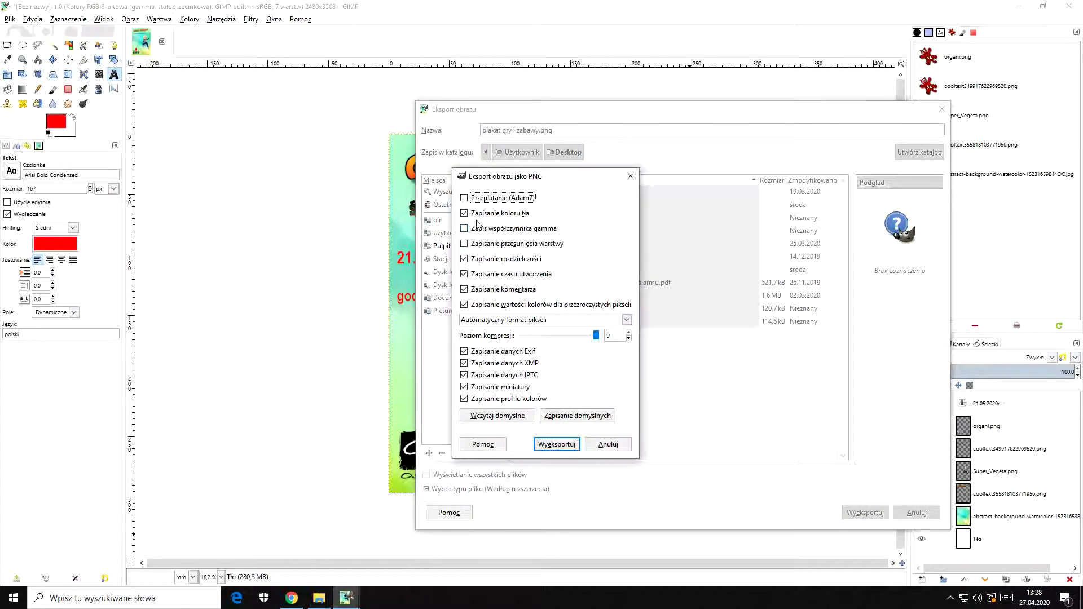
{"action": "left_click", "coordinate": [556, 446]}
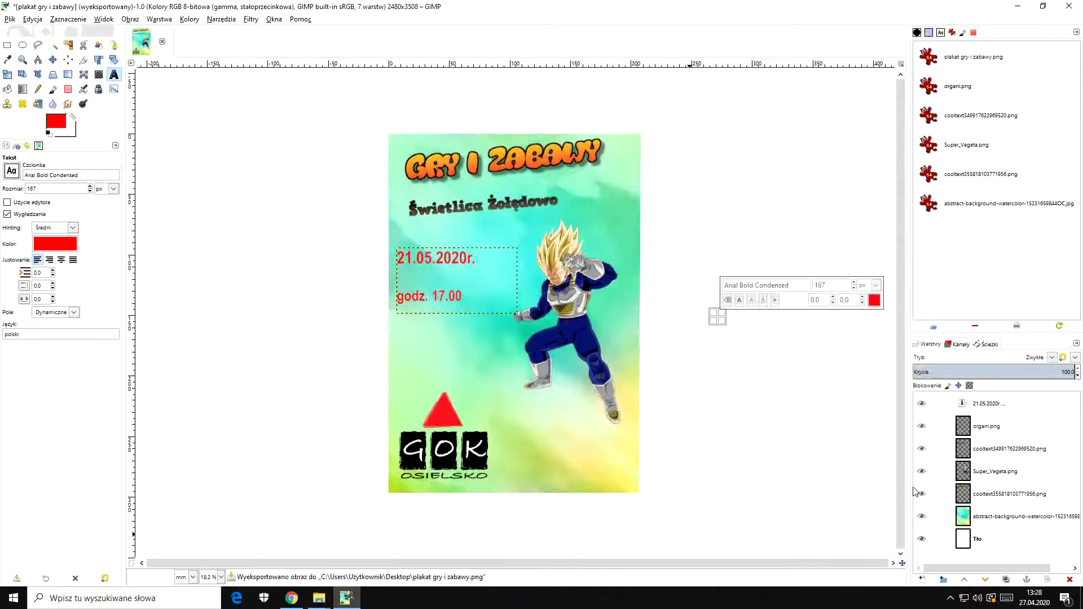
Minimize GIMP, move the exported poster file to the middle of the desktop and open it in Photos (Zdjęcia)
{"action": "left_click", "coordinate": [1018, 11]}
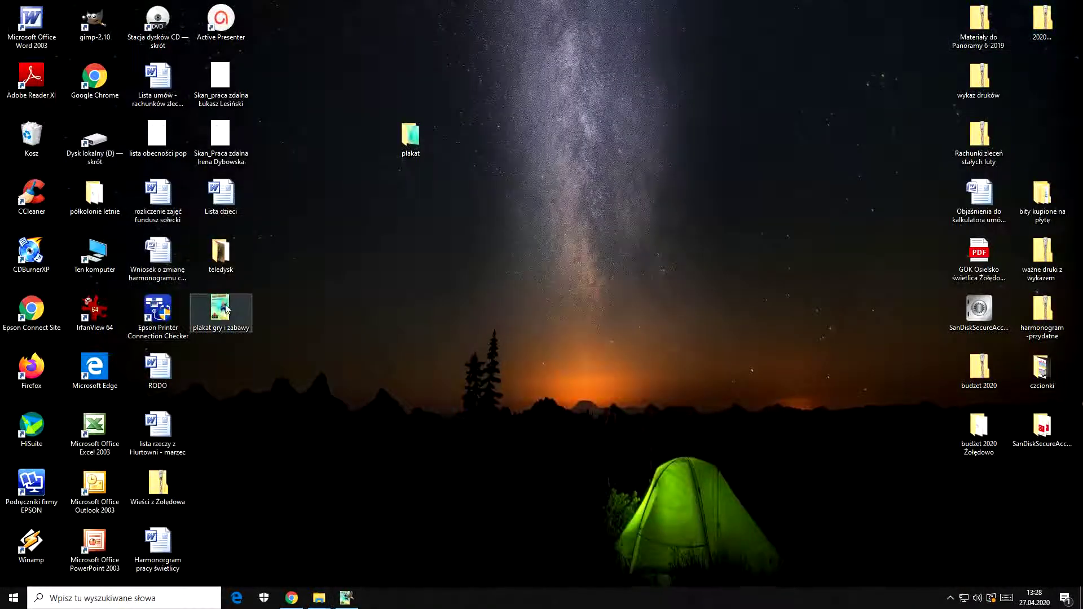
{"action": "left_click_drag", "start_coordinate": [225, 308], "coordinate": [563, 333]}
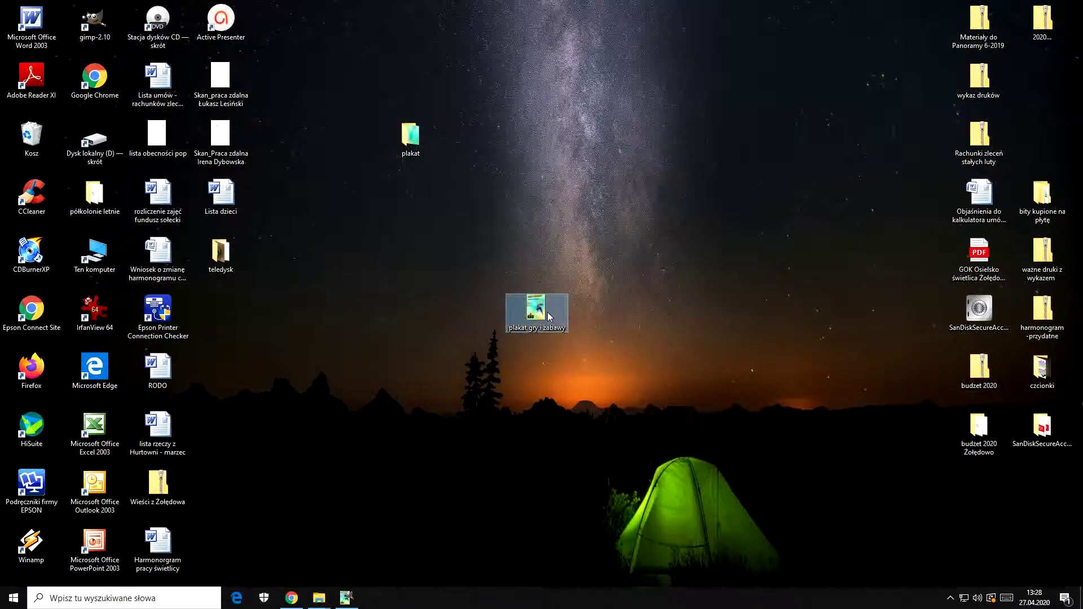
{"action": "double_click", "coordinate": [548, 315]}
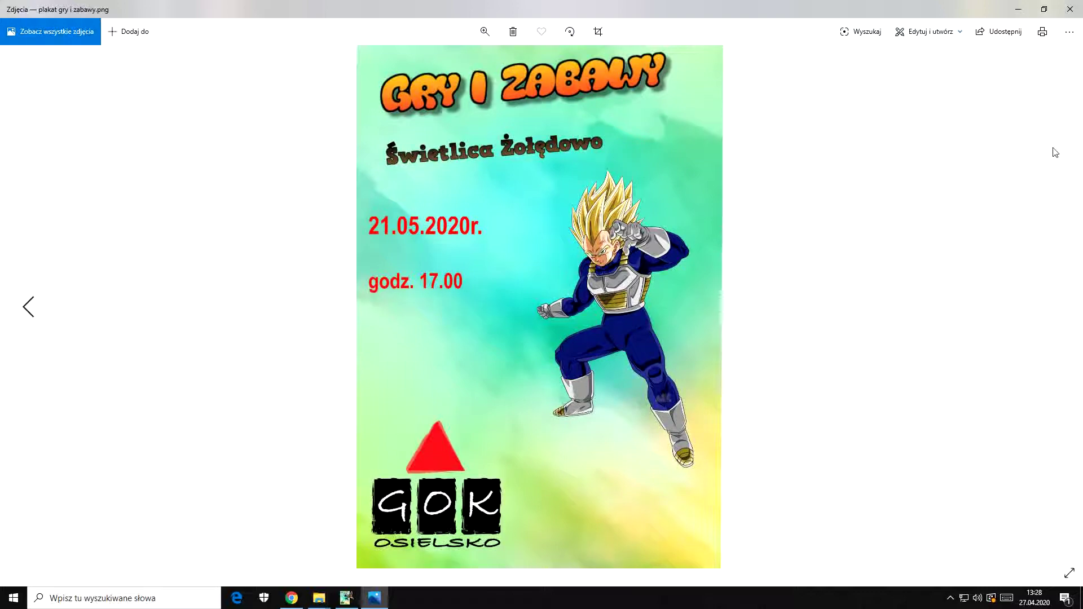
Examine the poster's print preview and settings, cancel without printing and close the image viewer
{"action": "left_click", "coordinate": [1042, 33]}
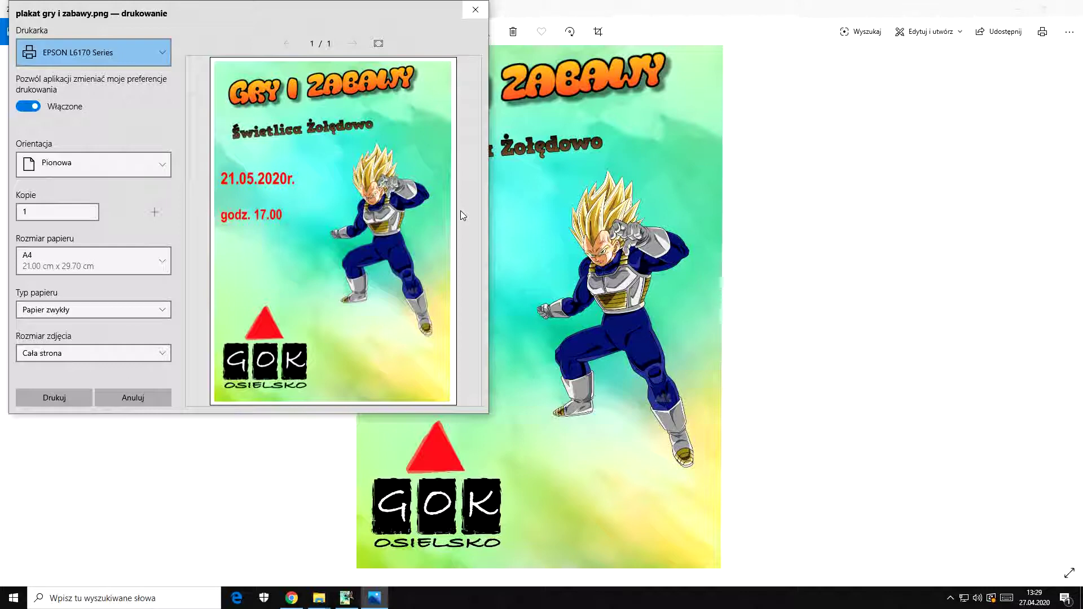
{"action": "left_click", "coordinate": [472, 10]}
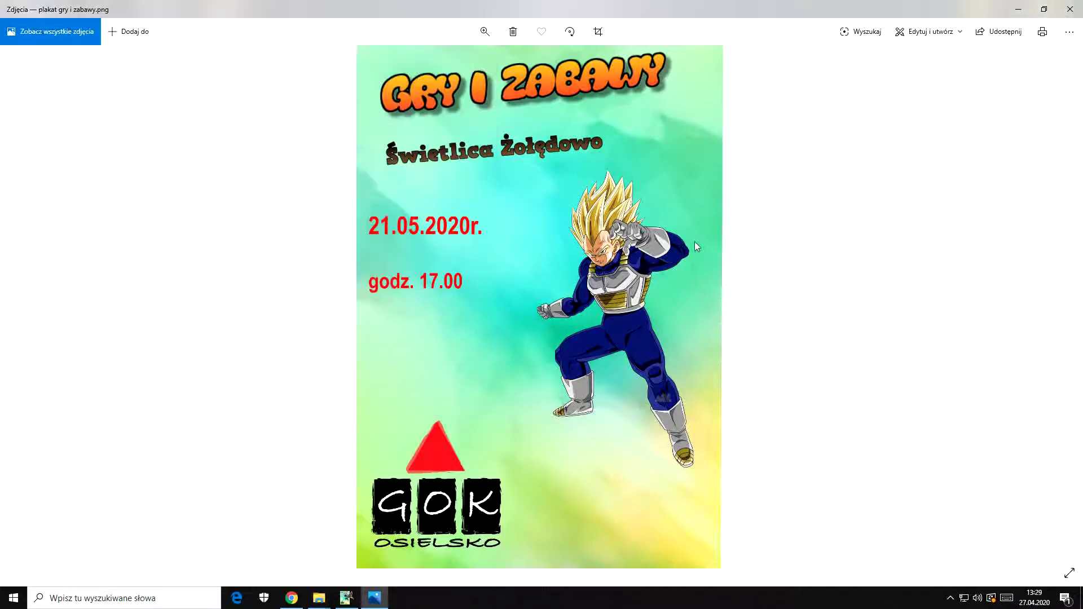
{"action": "left_click", "coordinate": [1070, 9]}
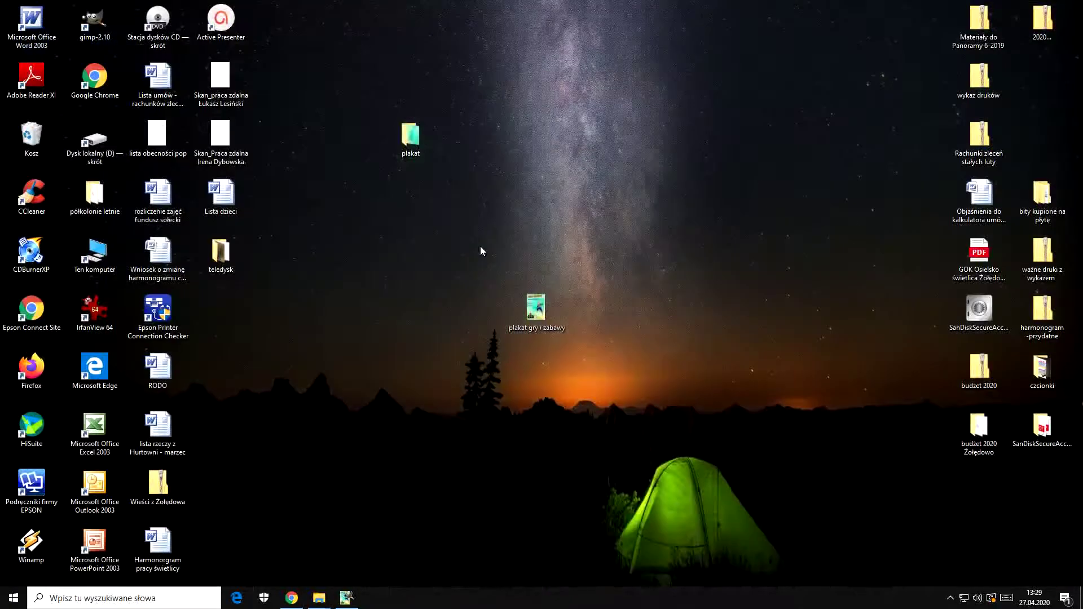
Move the "plakat gry i zabawy" file back below the teledysk folder and refresh the desktop
{"action": "right_click", "coordinate": [546, 148]}
{"action": "left_click", "coordinate": [569, 181]}
{"action": "left_click_drag", "start_coordinate": [533, 308], "coordinate": [229, 307]}
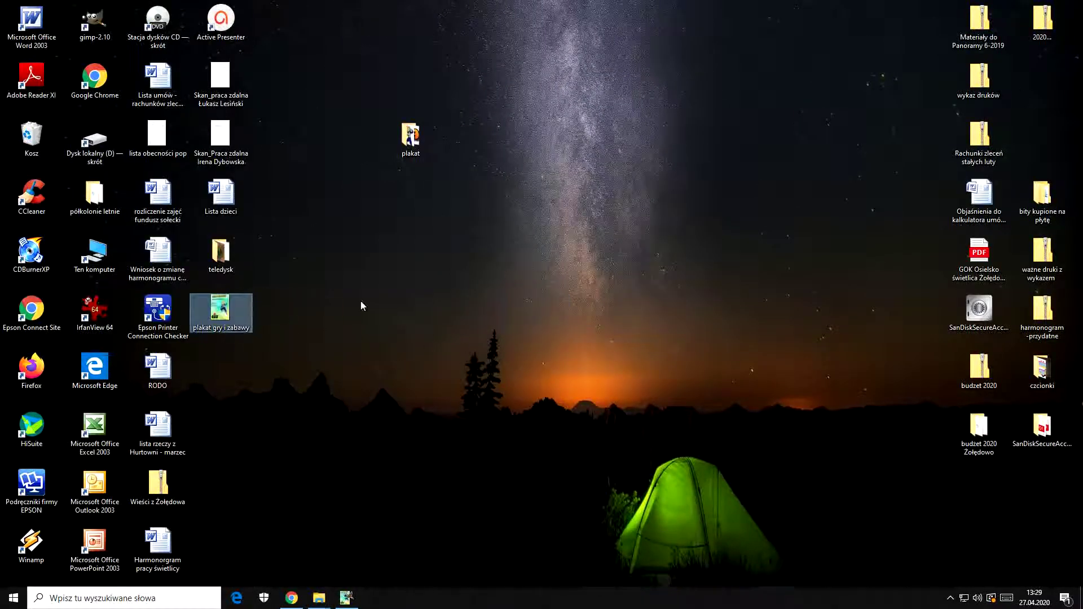
{"action": "right_click", "coordinate": [585, 195]}
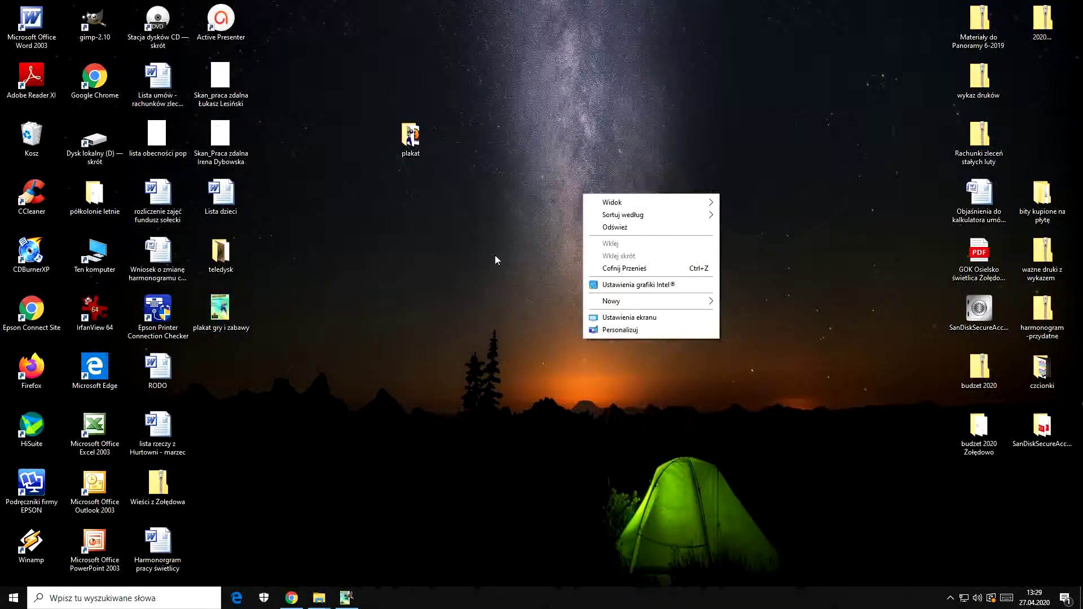
{"action": "left_click", "coordinate": [615, 228]}
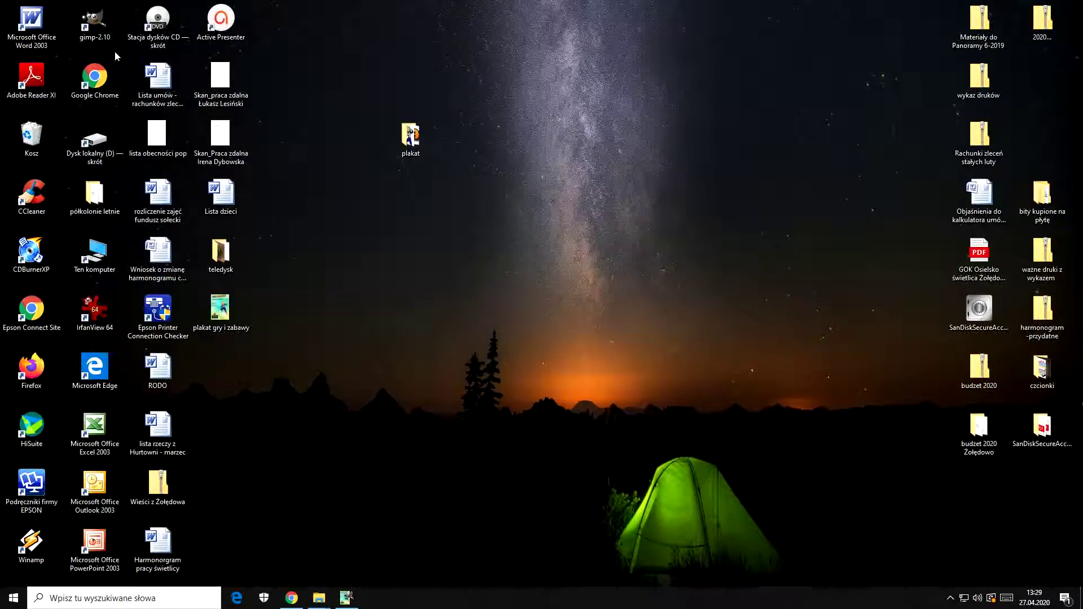
{"action": "left_click", "coordinate": [107, 23]}
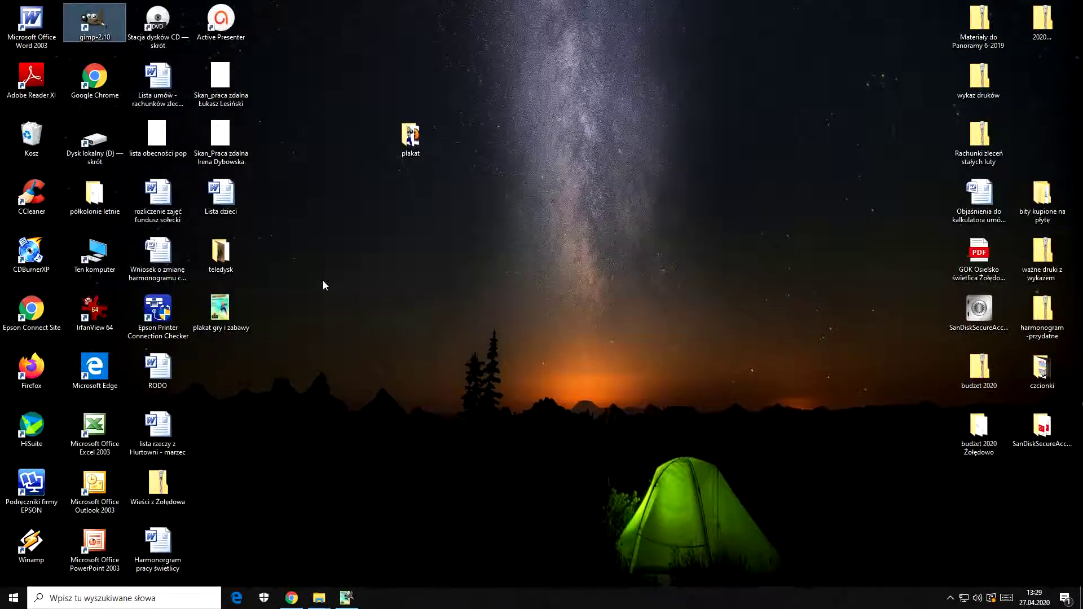